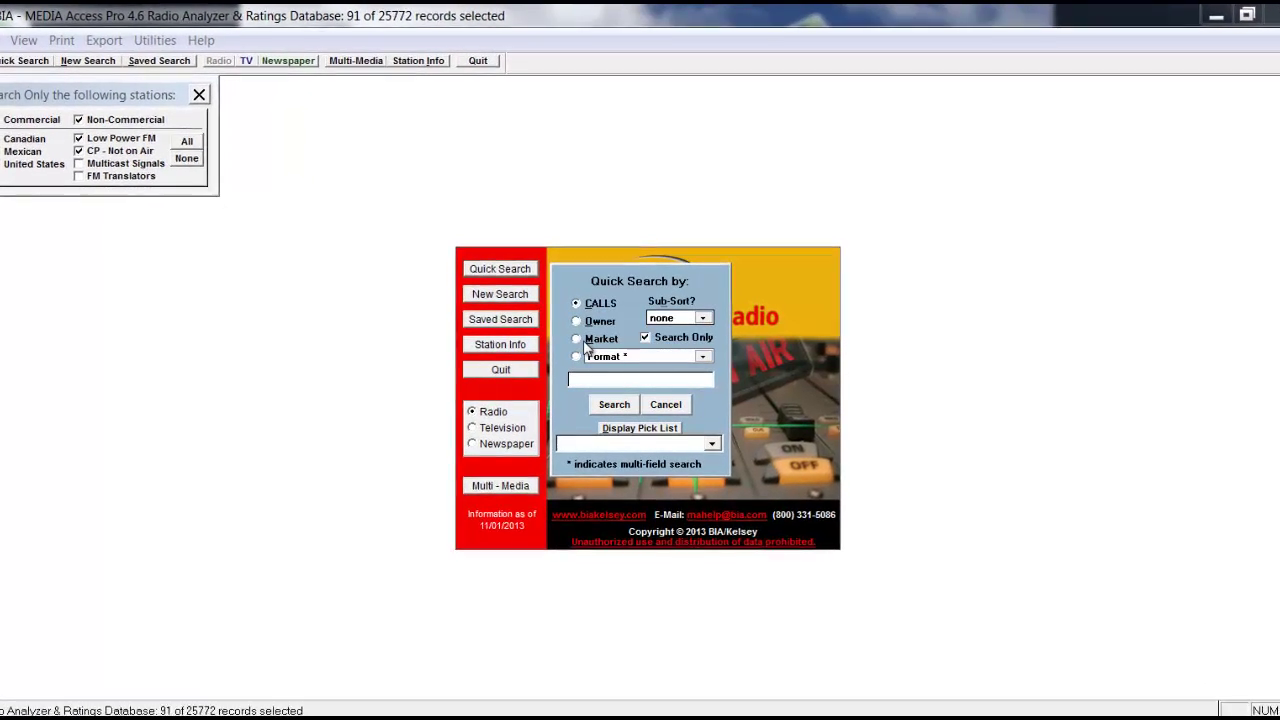
Step: Search by market for Dallas-Ft. Worth, TX to list its 91 radio stations
click(588, 341)
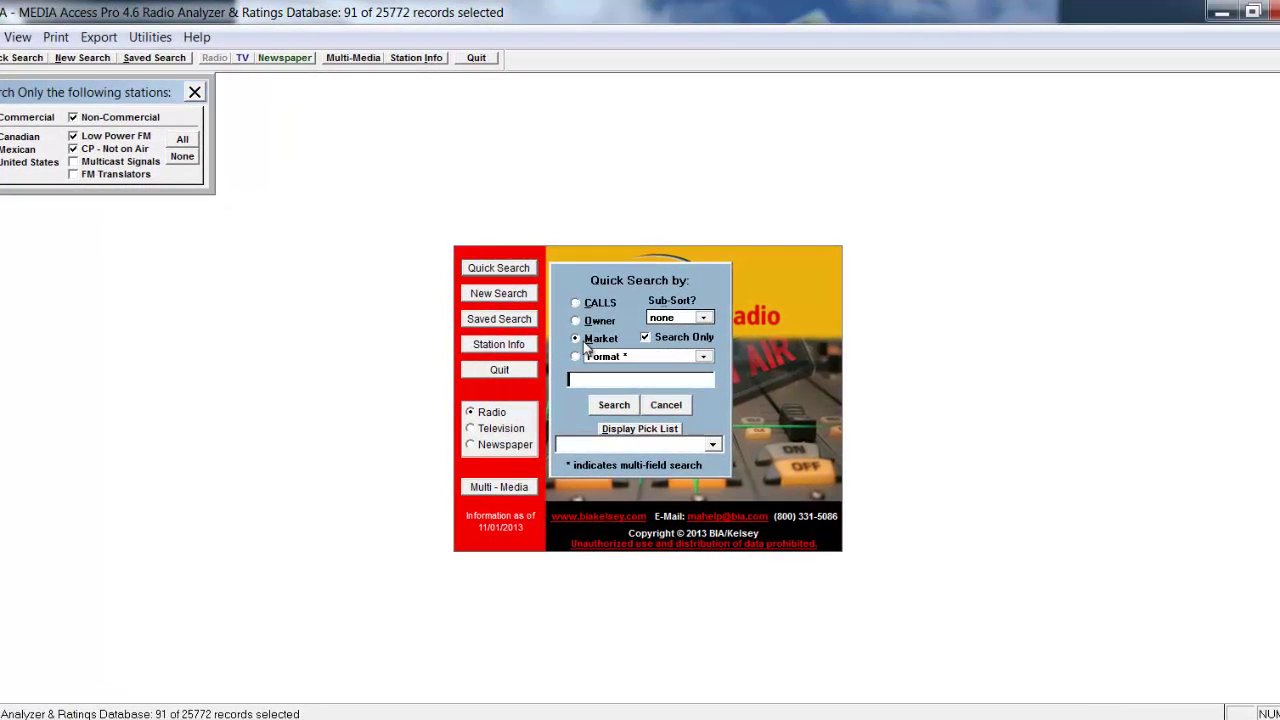
click(641, 430)
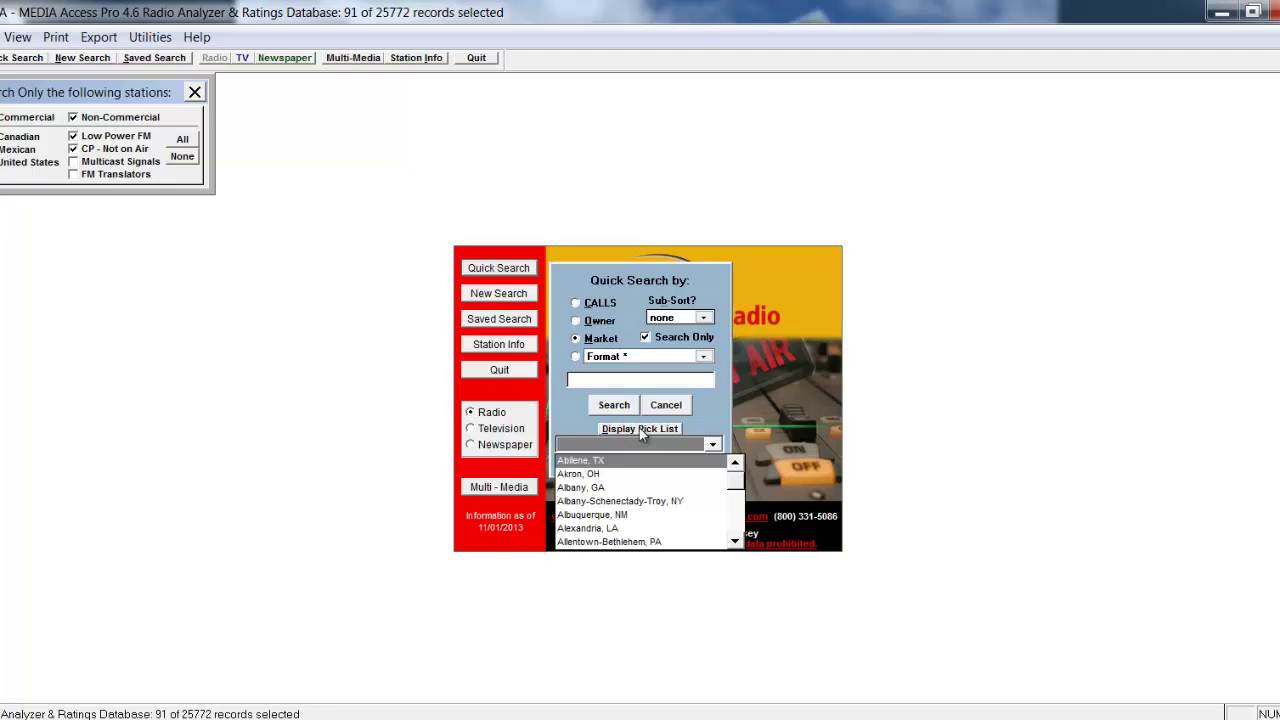
text(d)
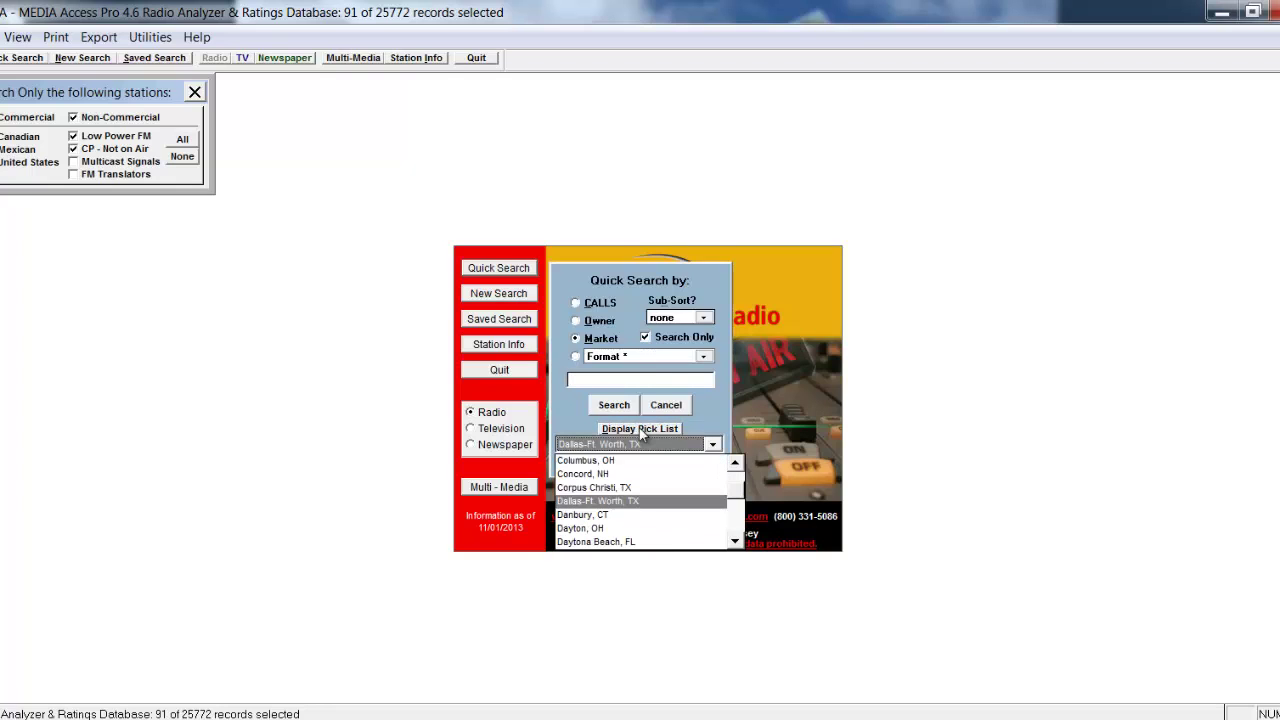
key(Return)
key(Return)
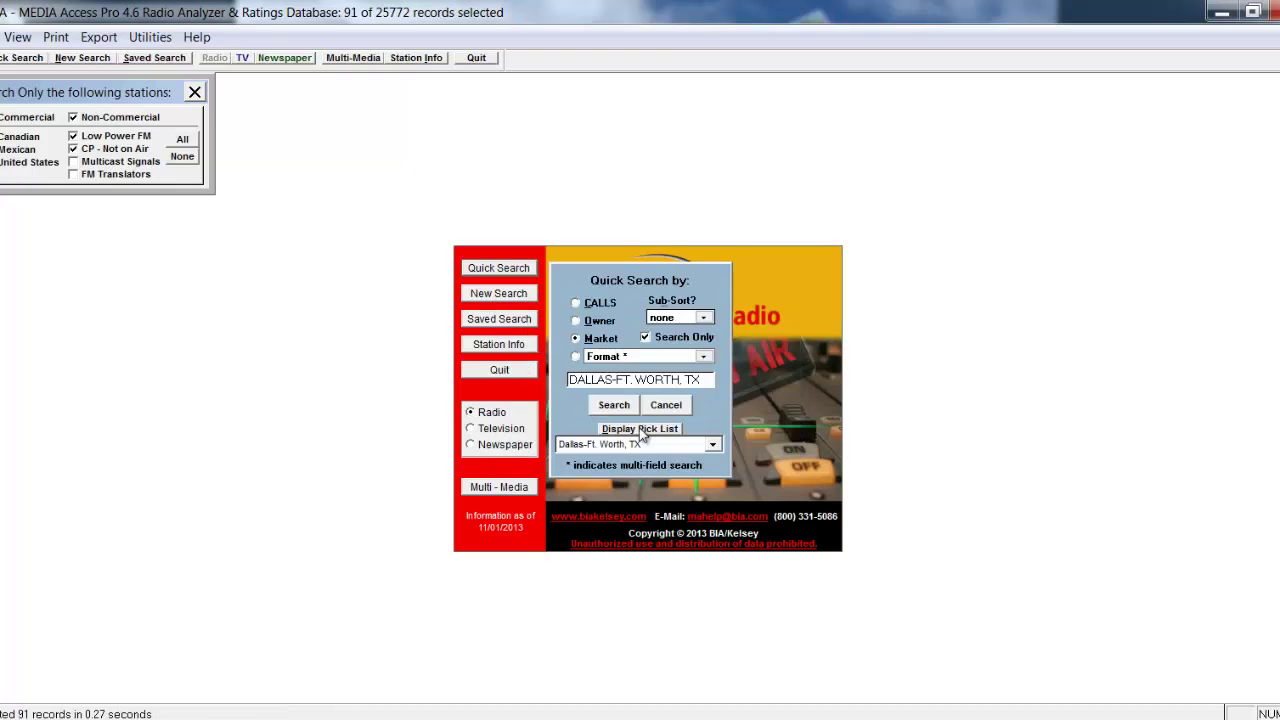
key(Return)
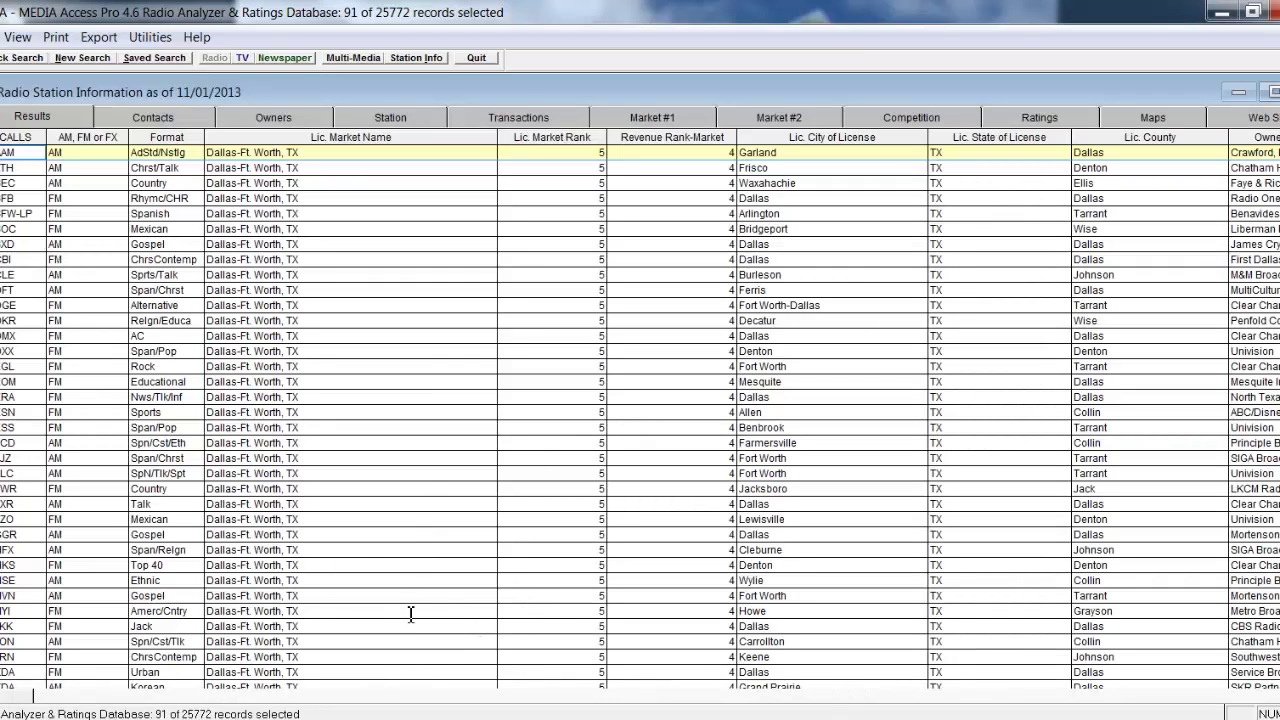
Step: Select the KJON station row and show its contact details
click(28, 597)
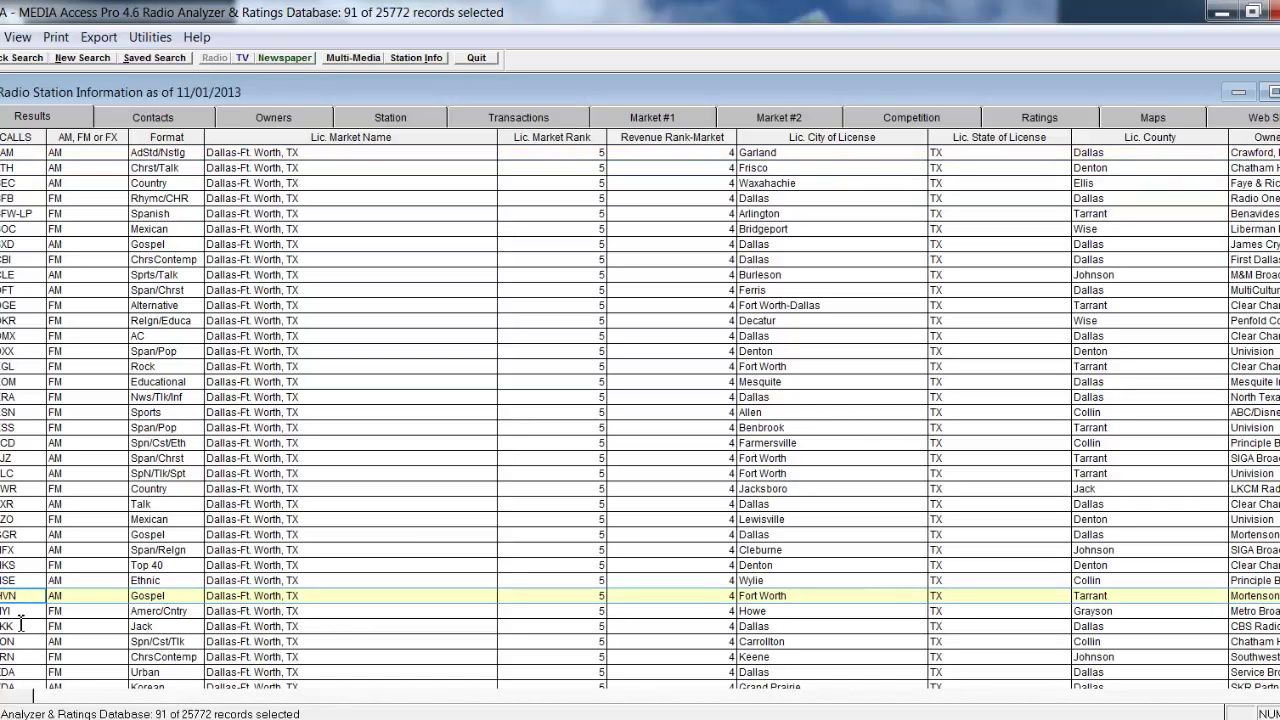
click(20, 641)
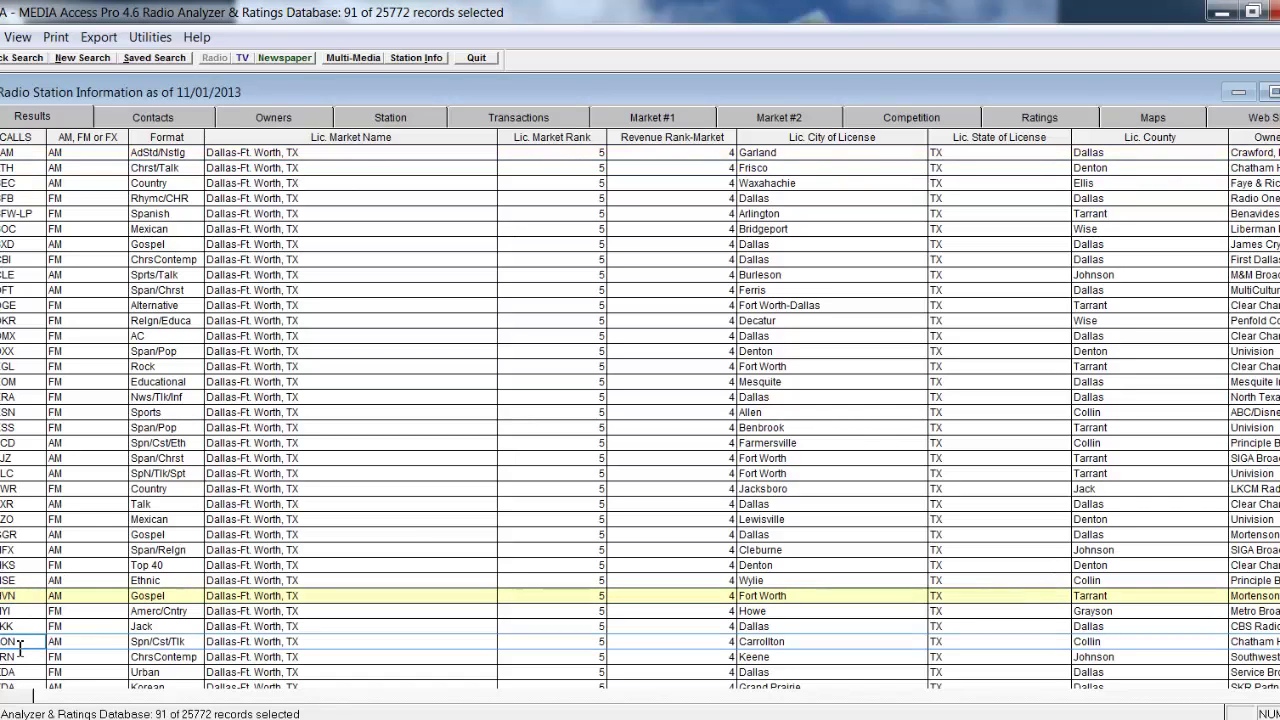
click(152, 118)
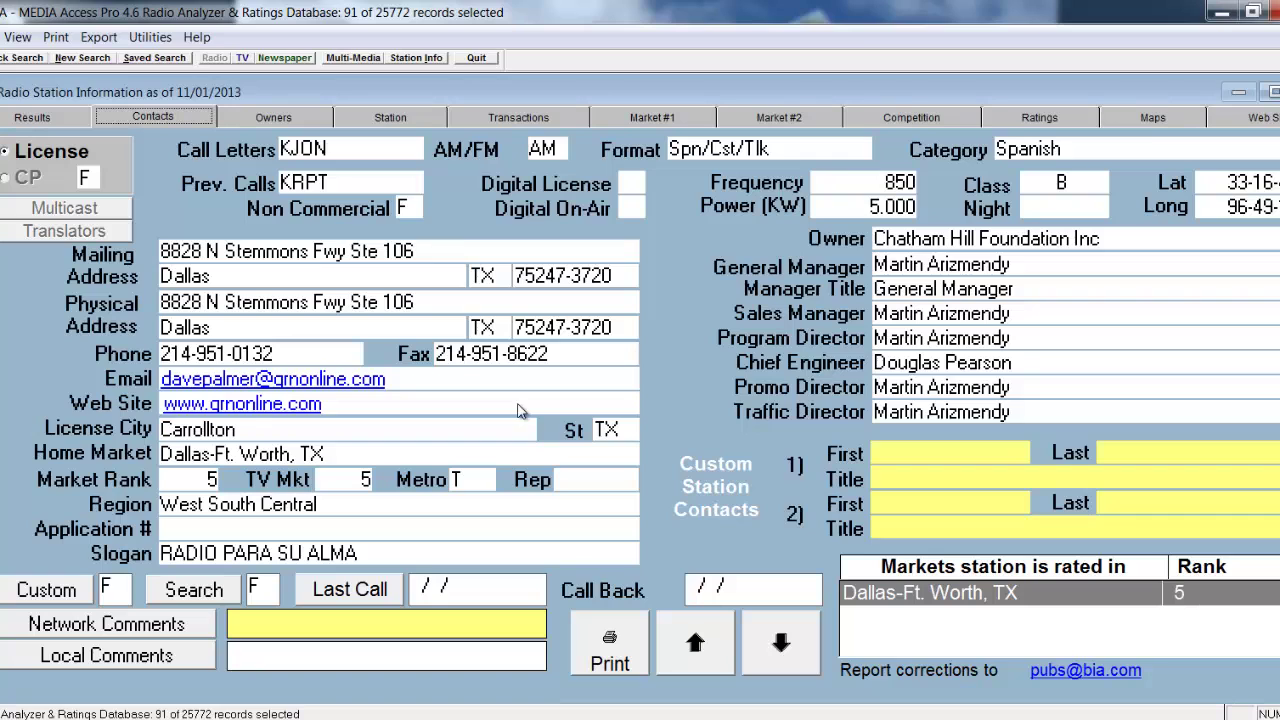
Step: Page through records to KLIF and review its multicast signals KLIF-FM and KLIF-HD2
key(Page_Down)
key(Page_Down)
key(Page_Down)
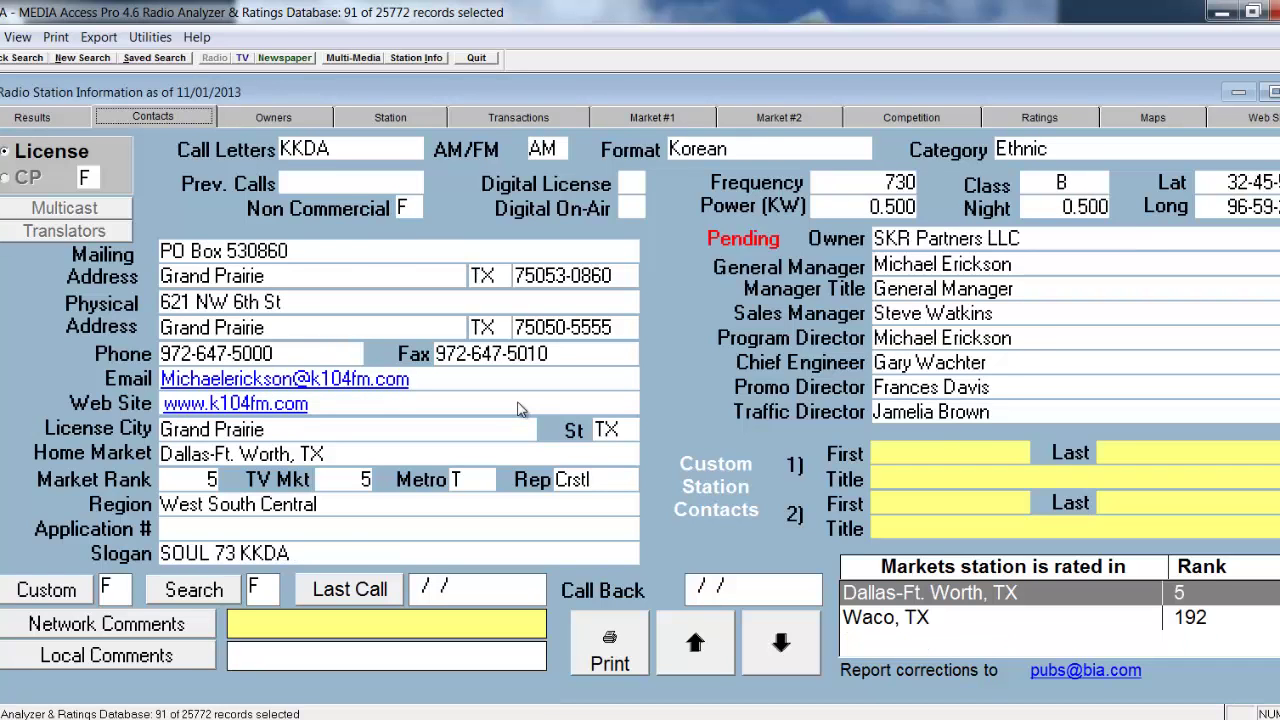
key(Page_Down)
key(Page_Down)
key(Page_Down)
key(Page_Down)
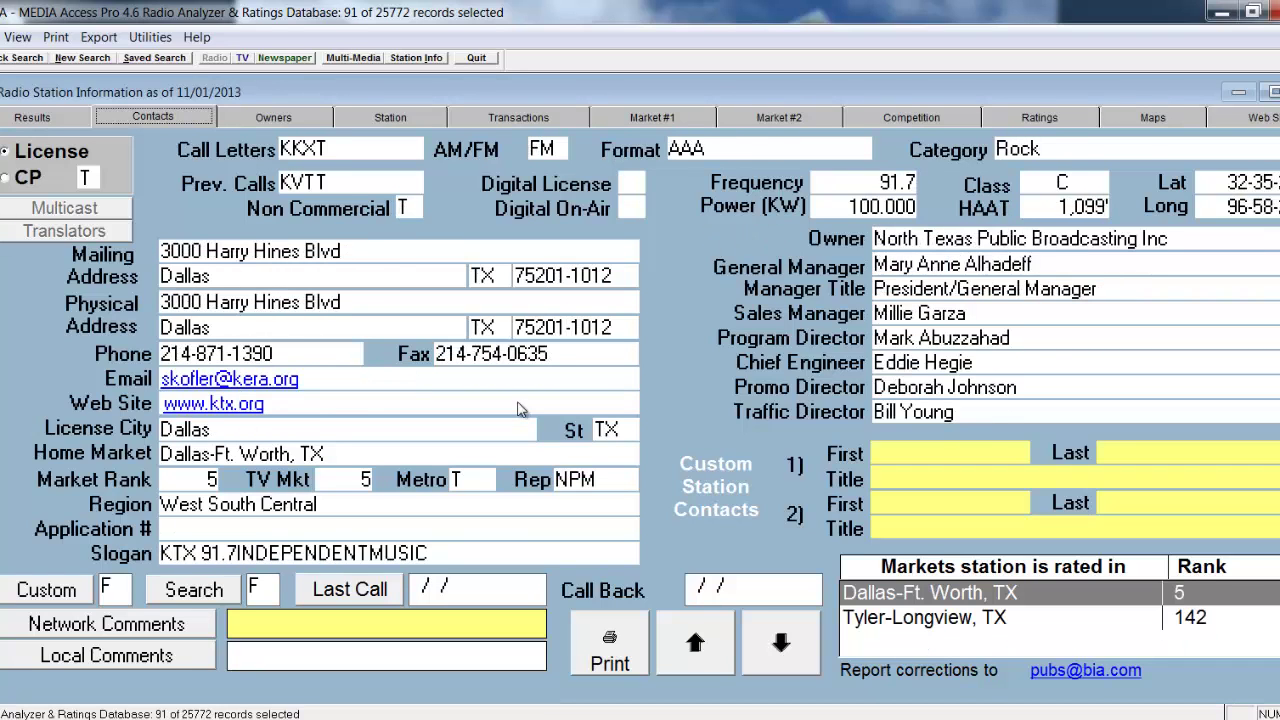
key(Page_Down)
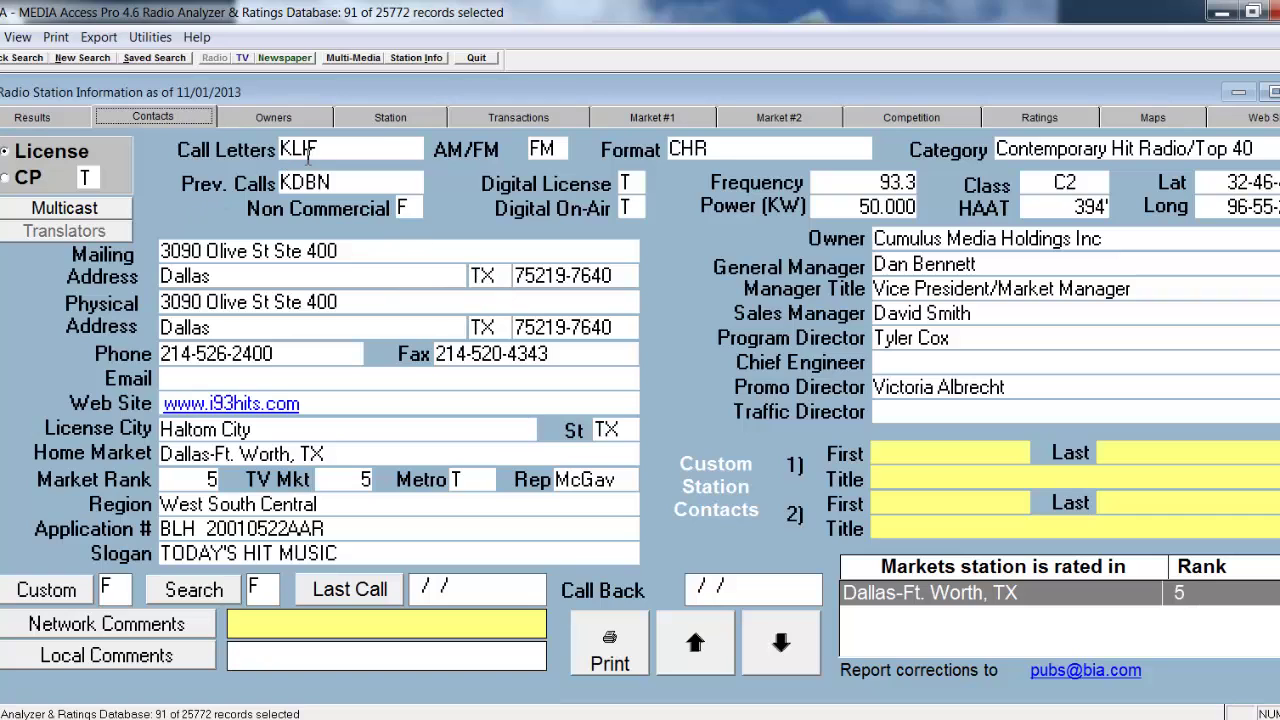
click(50, 210)
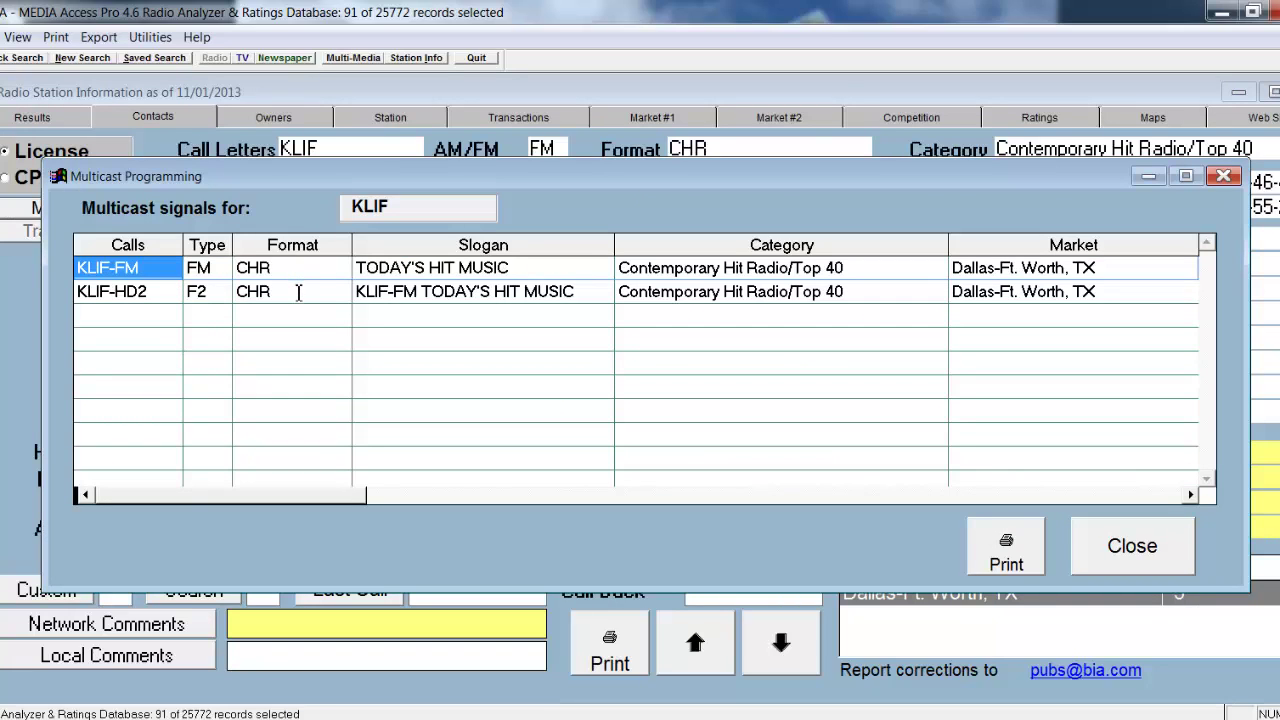
click(1105, 558)
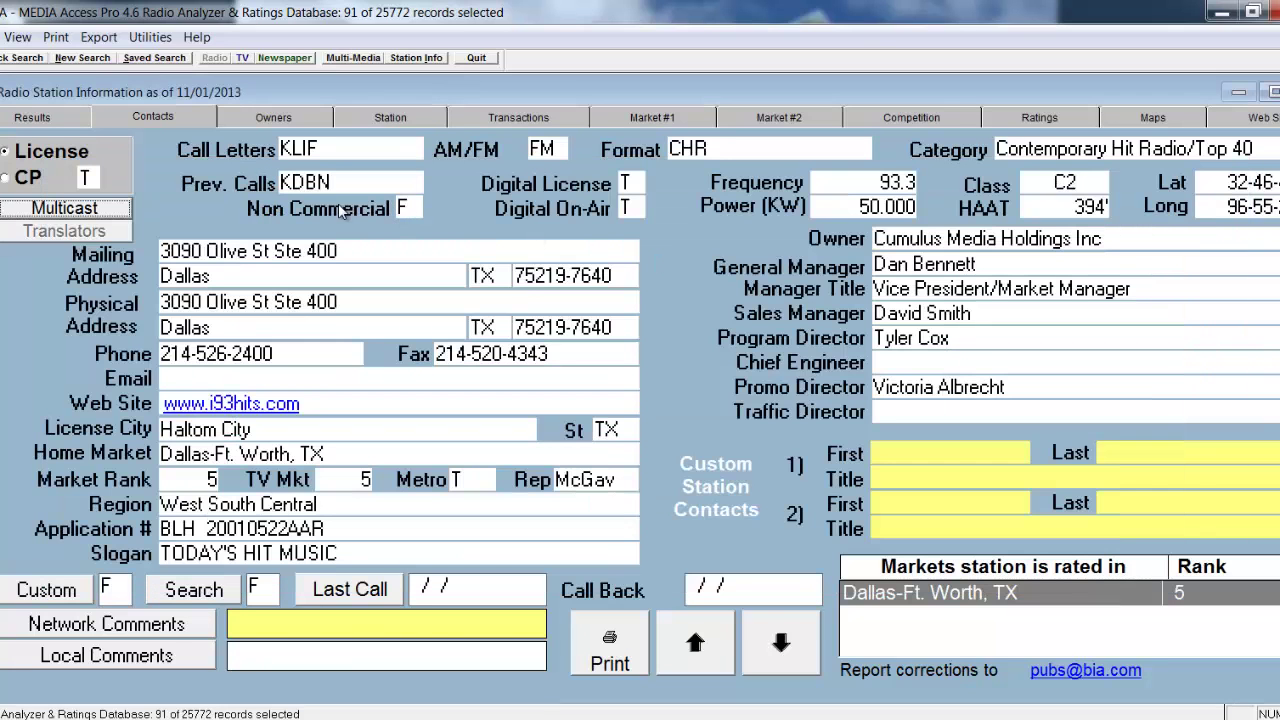
click(275, 118)
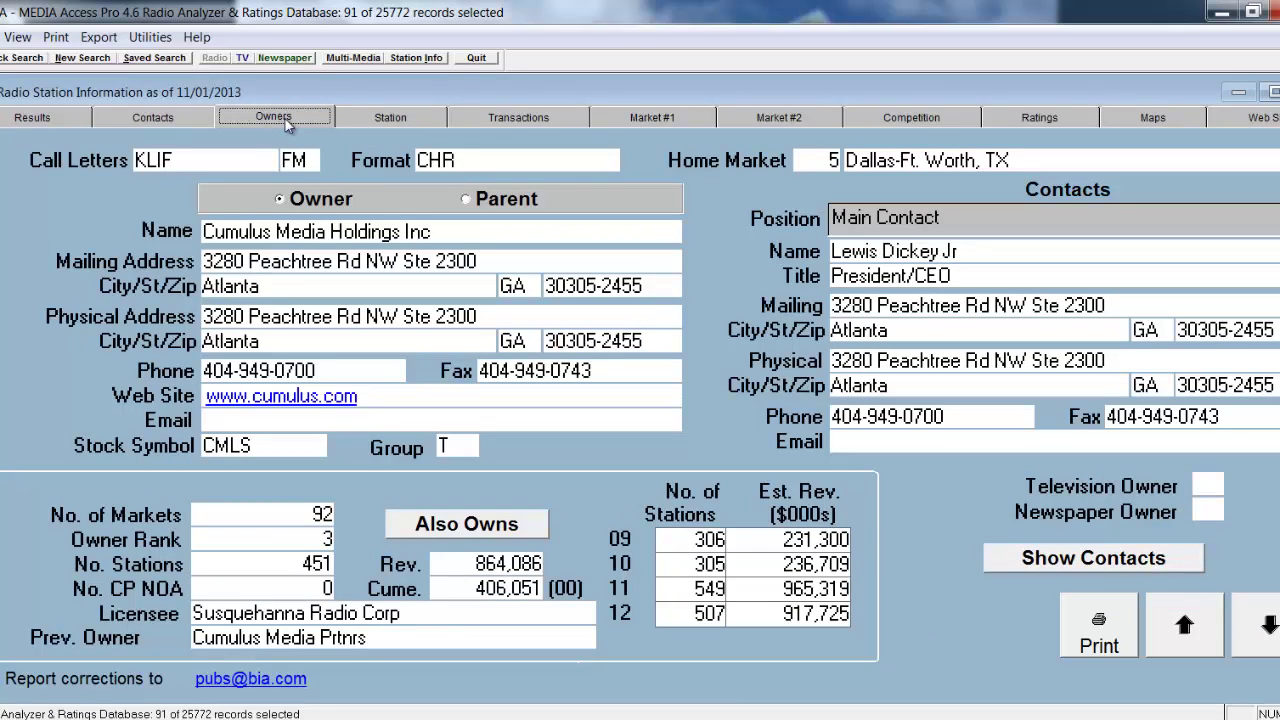
Step: Check KLIF's contact position list and compare the parent company and owner details
click(1093, 217)
key(alt+Down)
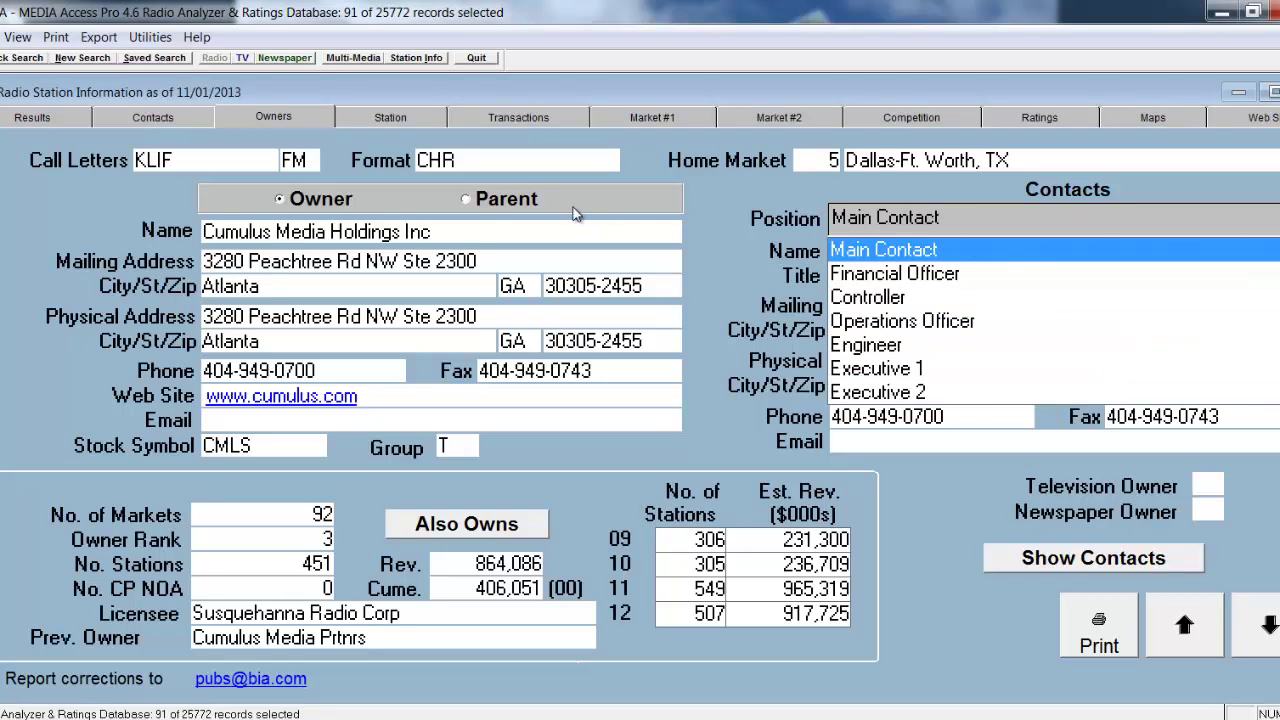
click(477, 203)
click(468, 201)
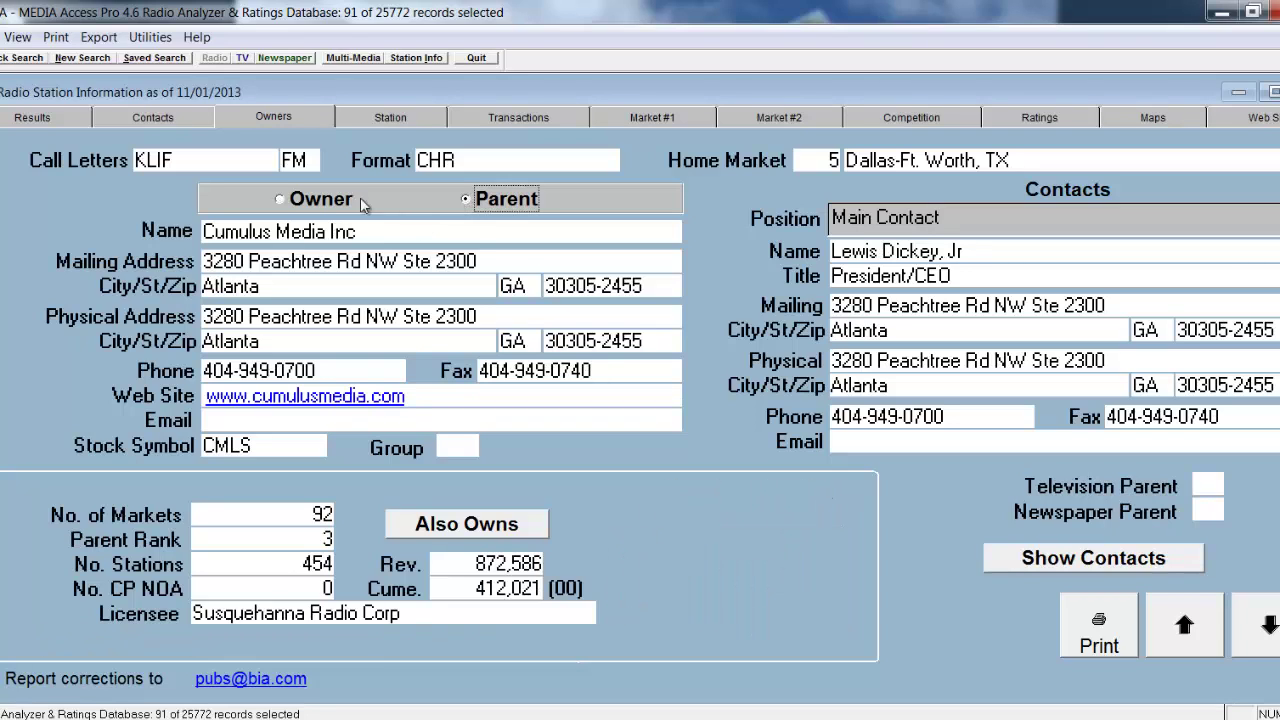
click(316, 201)
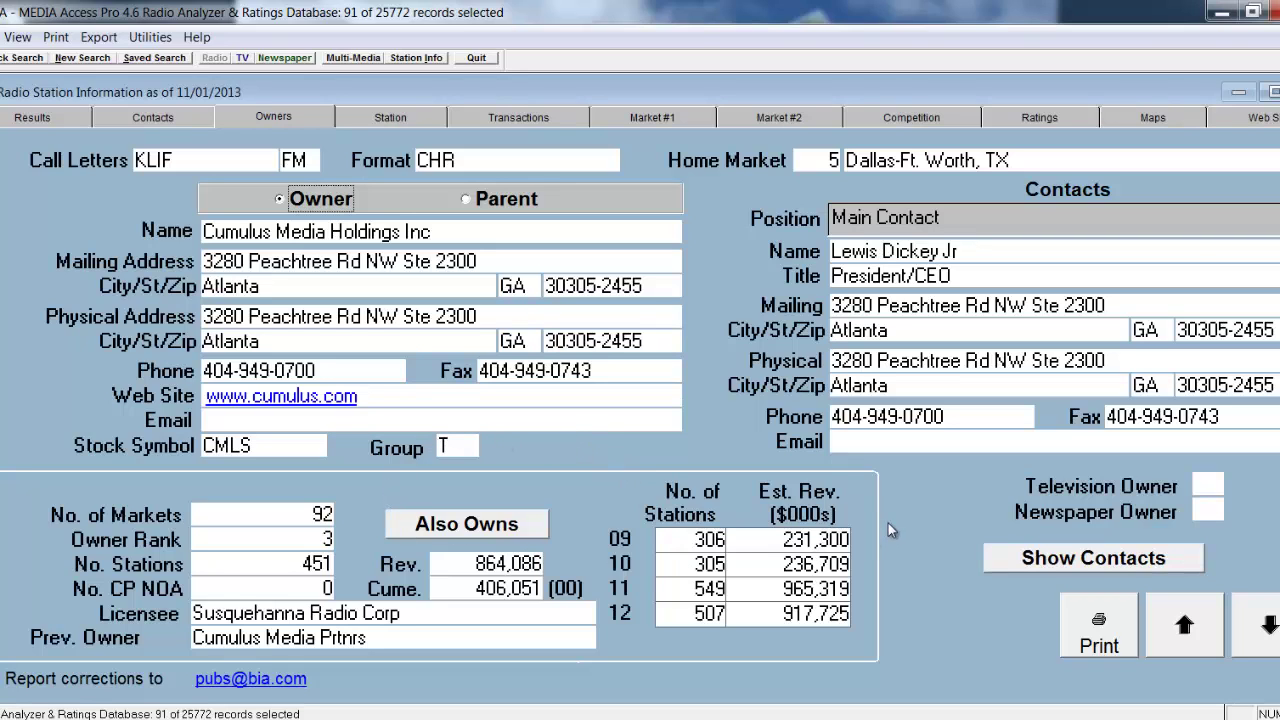
Step: Review the other stations the owner also owns, then show KLIF's station record
click(430, 533)
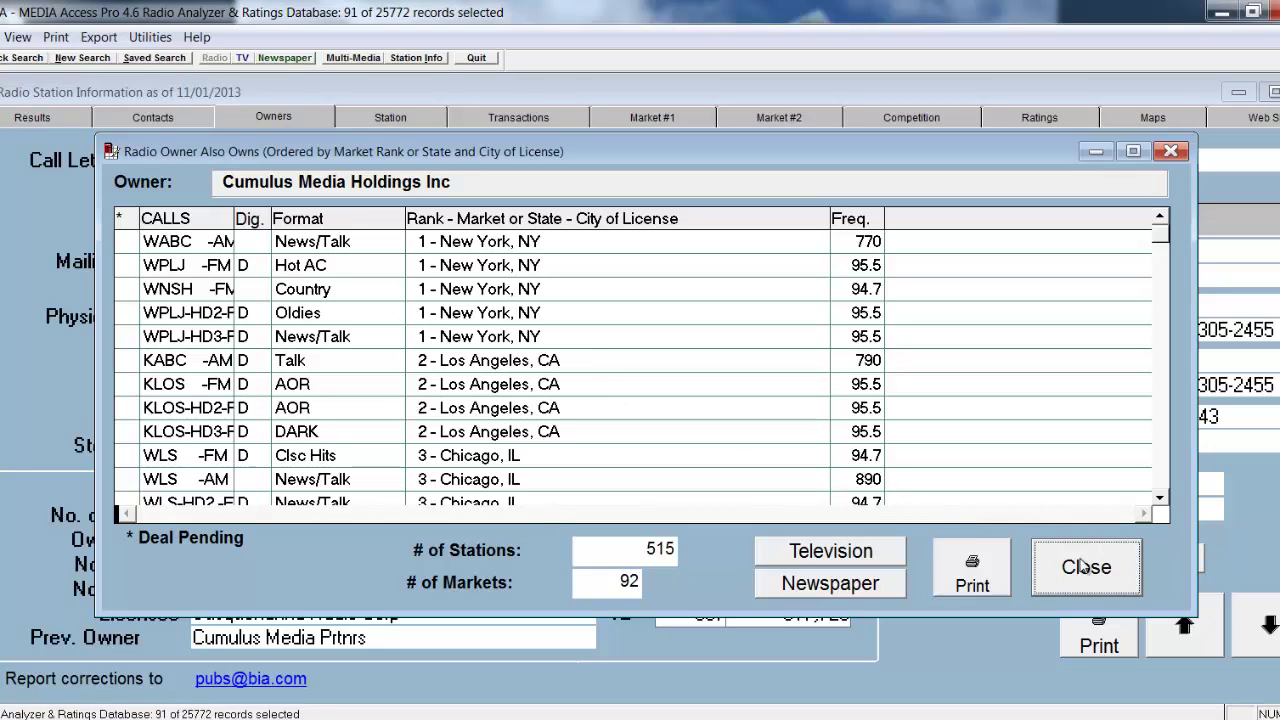
click(1078, 580)
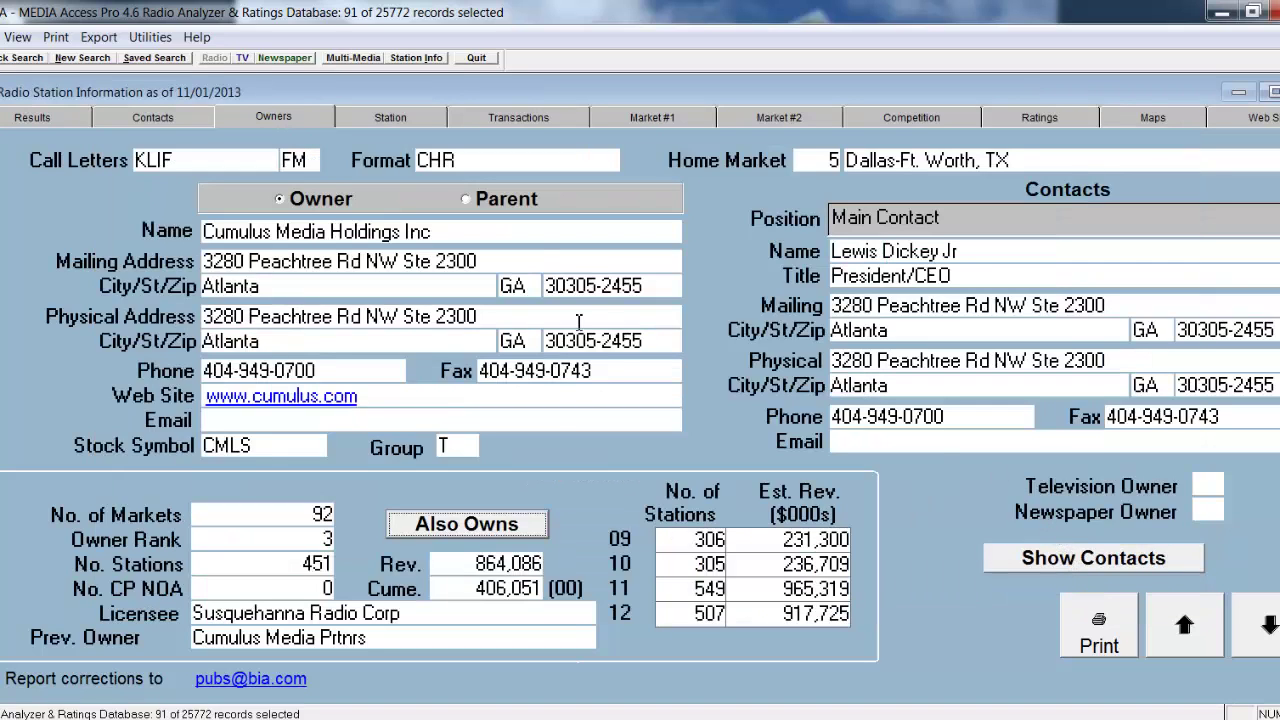
click(388, 116)
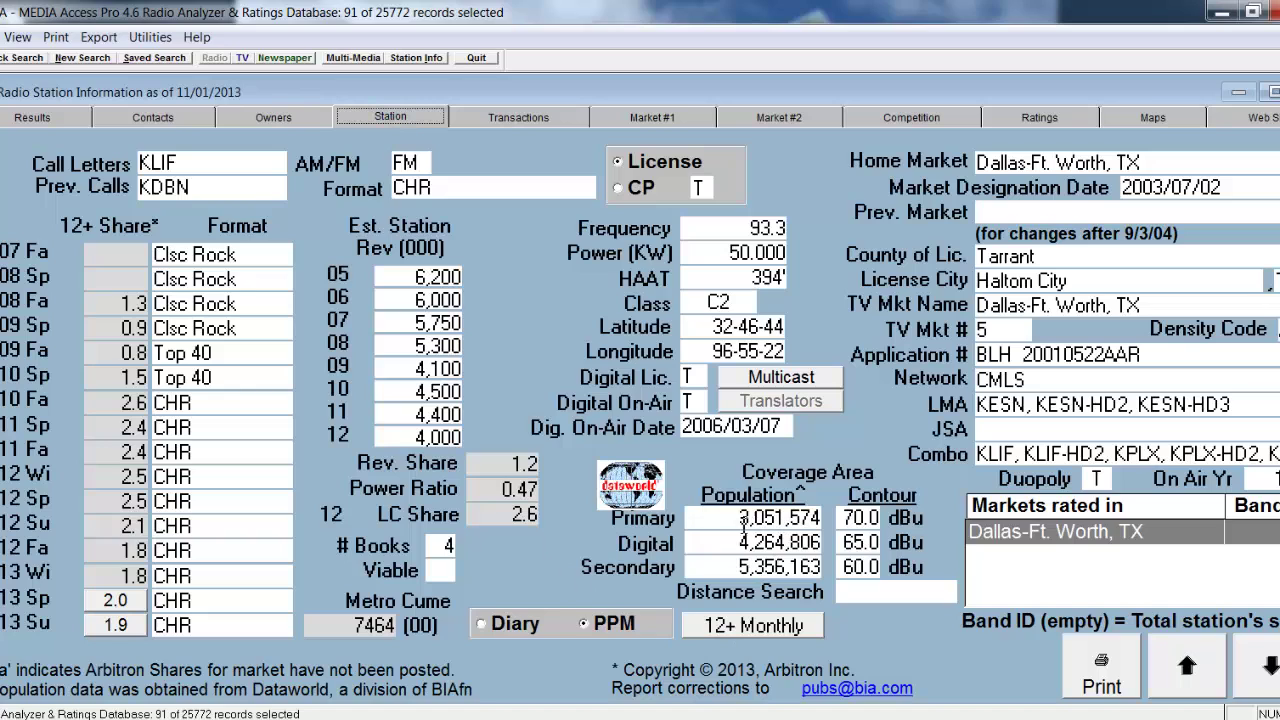
Step: Check KLIF's transaction history, then its Dallas-Ft. Worth market revenue, rank 5 and 73 stations
click(520, 117)
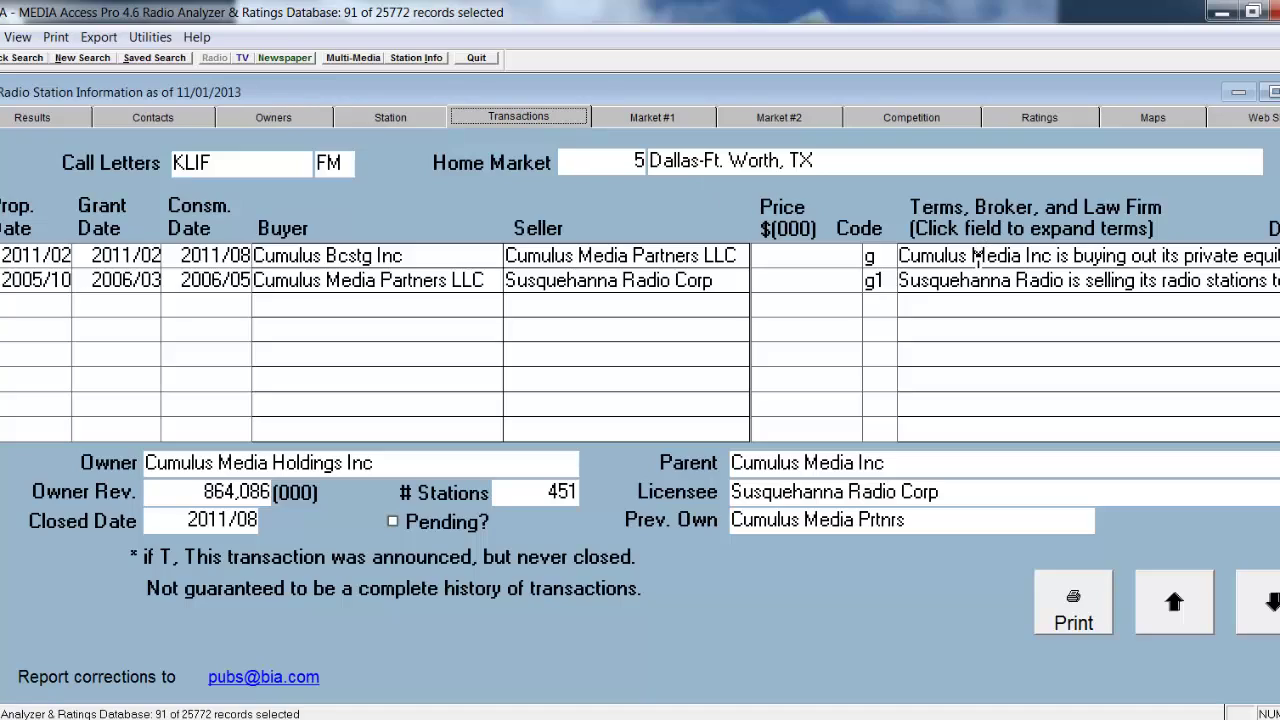
click(655, 119)
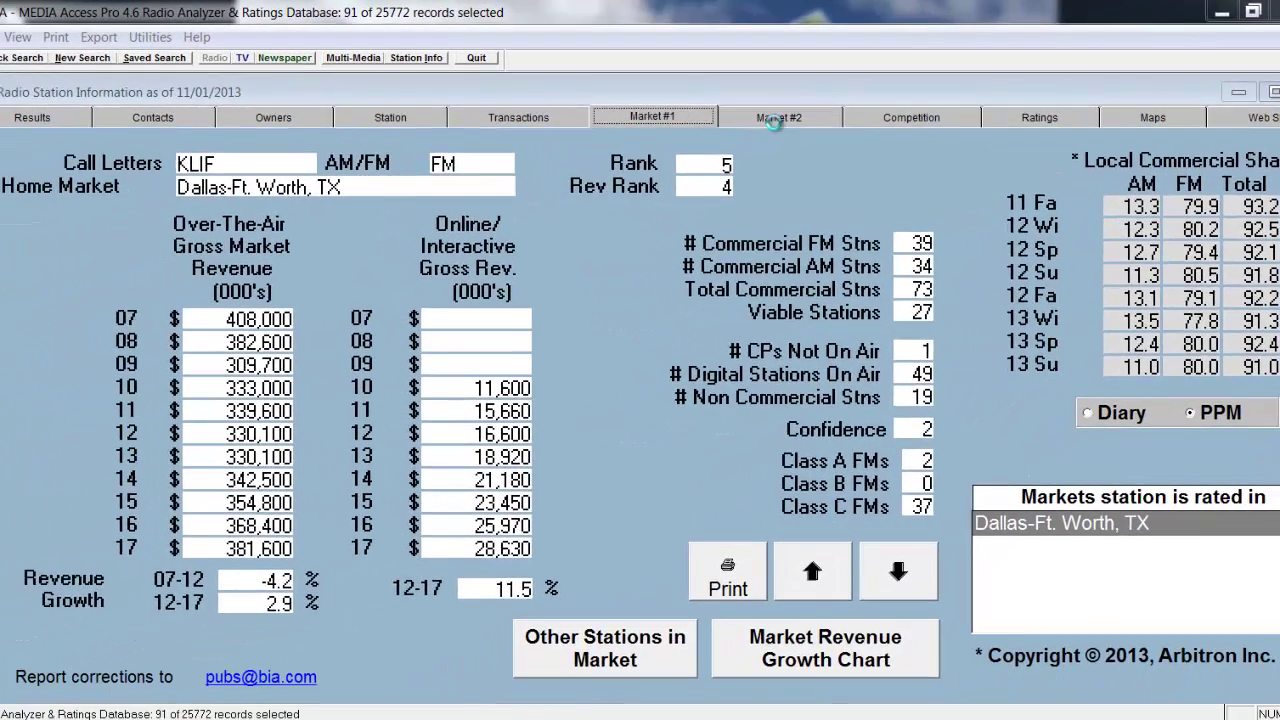
Step: Review Dallas-Ft. Worth demographics, noting the 68% local revenue, then show the competition overview
click(651, 138)
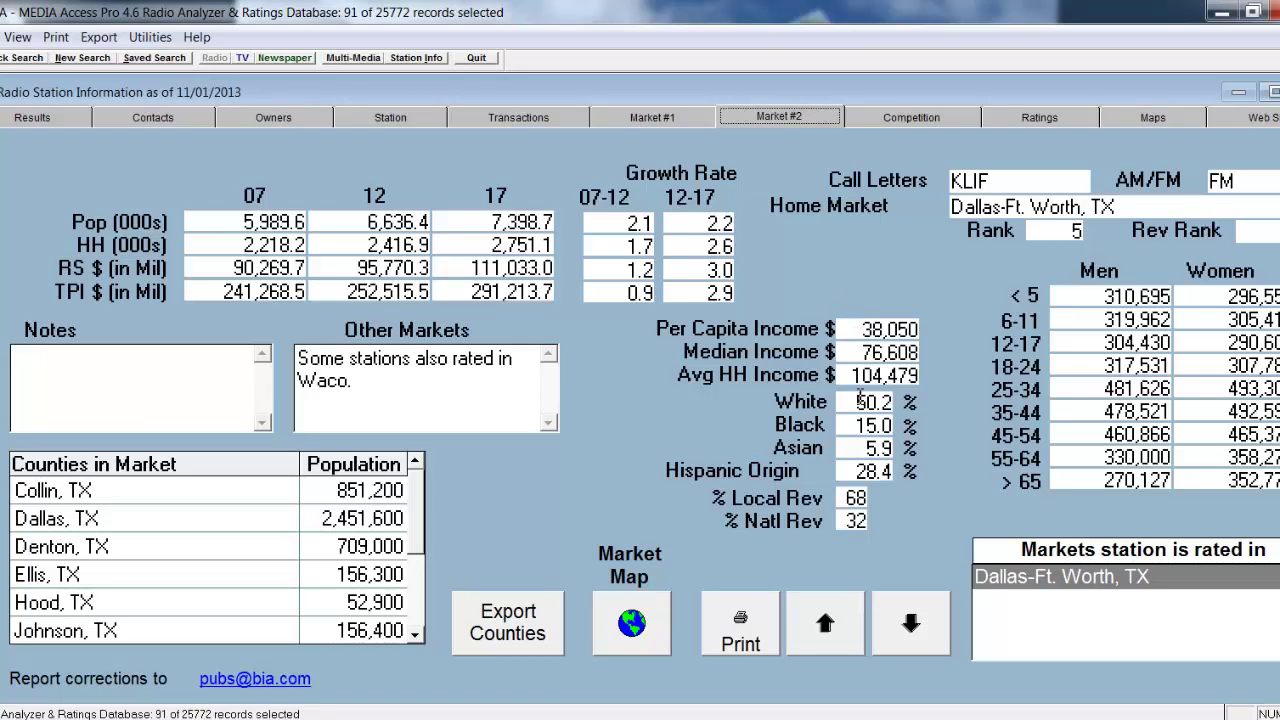
drag(850, 507, 872, 507)
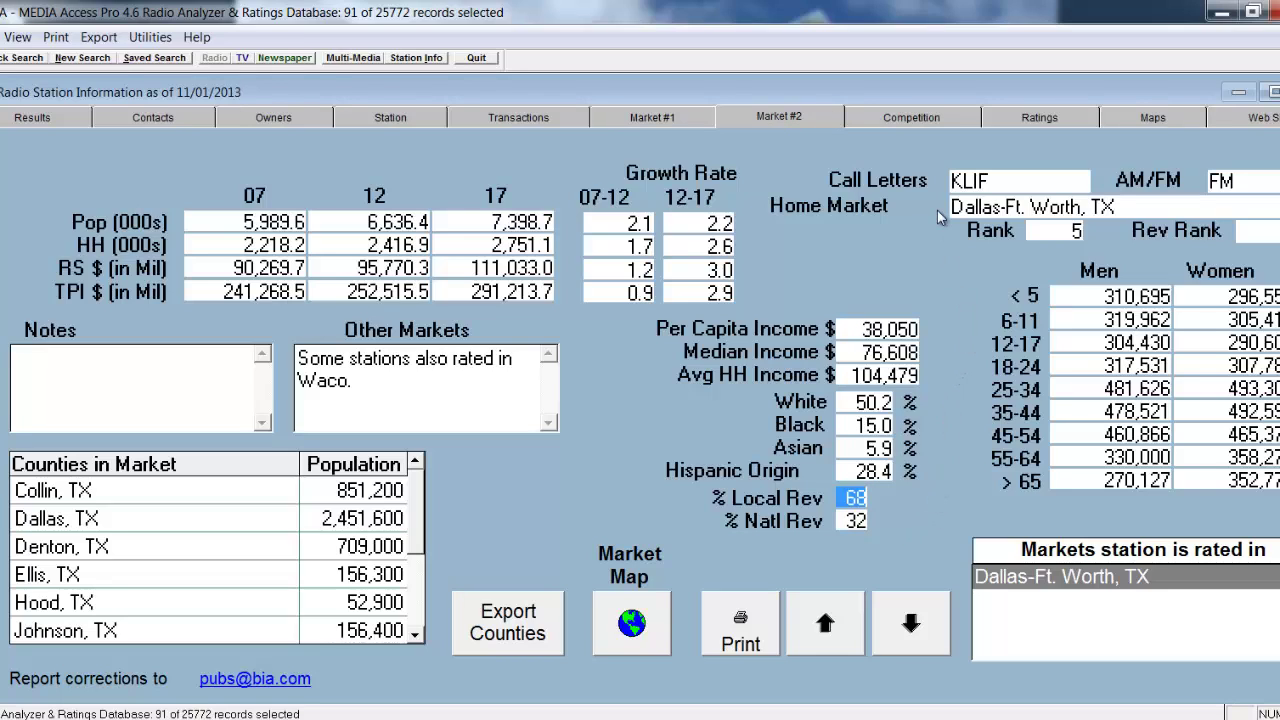
click(900, 121)
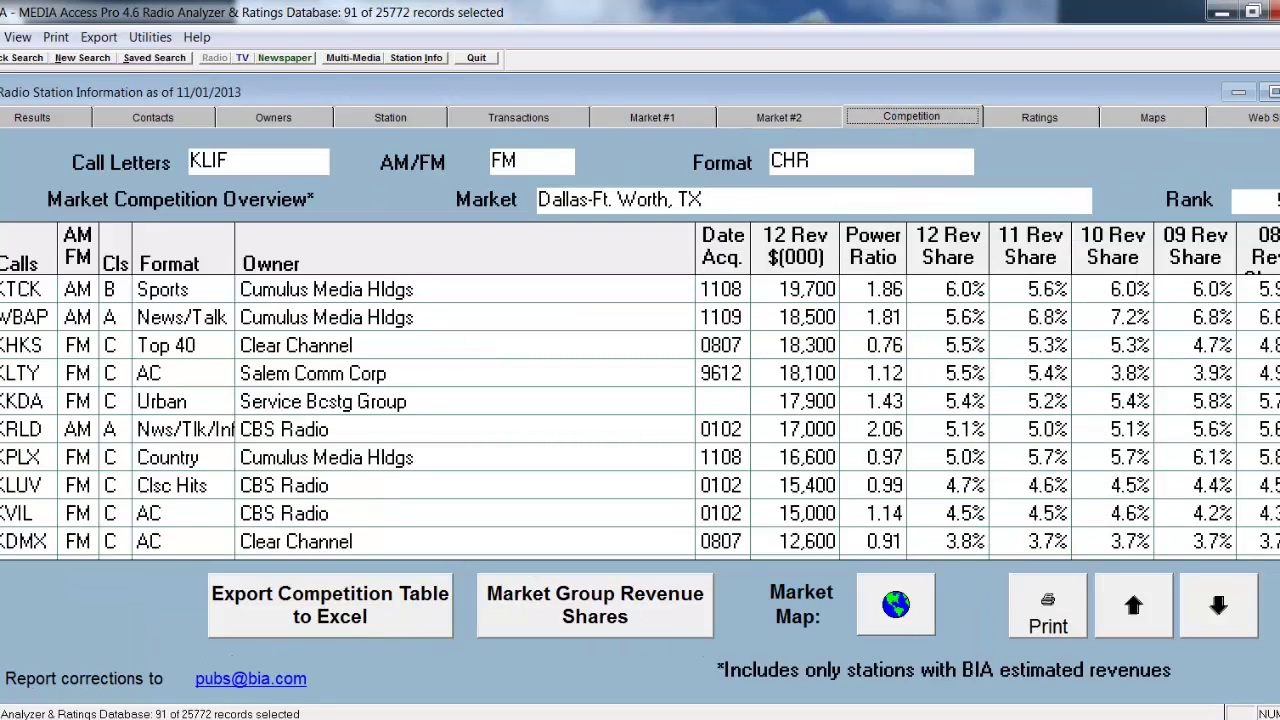
Step: Locate KLIF FM's 4,000 revenue row in competition, then view its SUMMER'13 ratings
scroll(640, 415, down, 5)
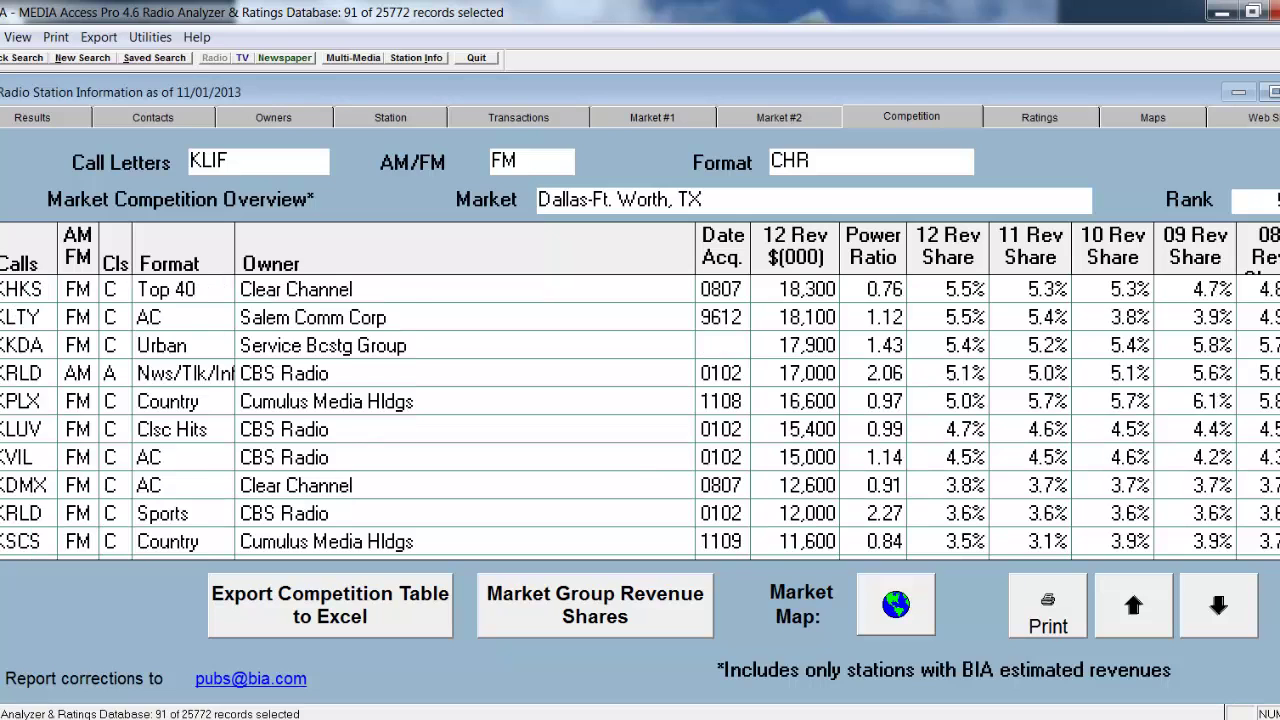
scroll(640, 415, down, 7)
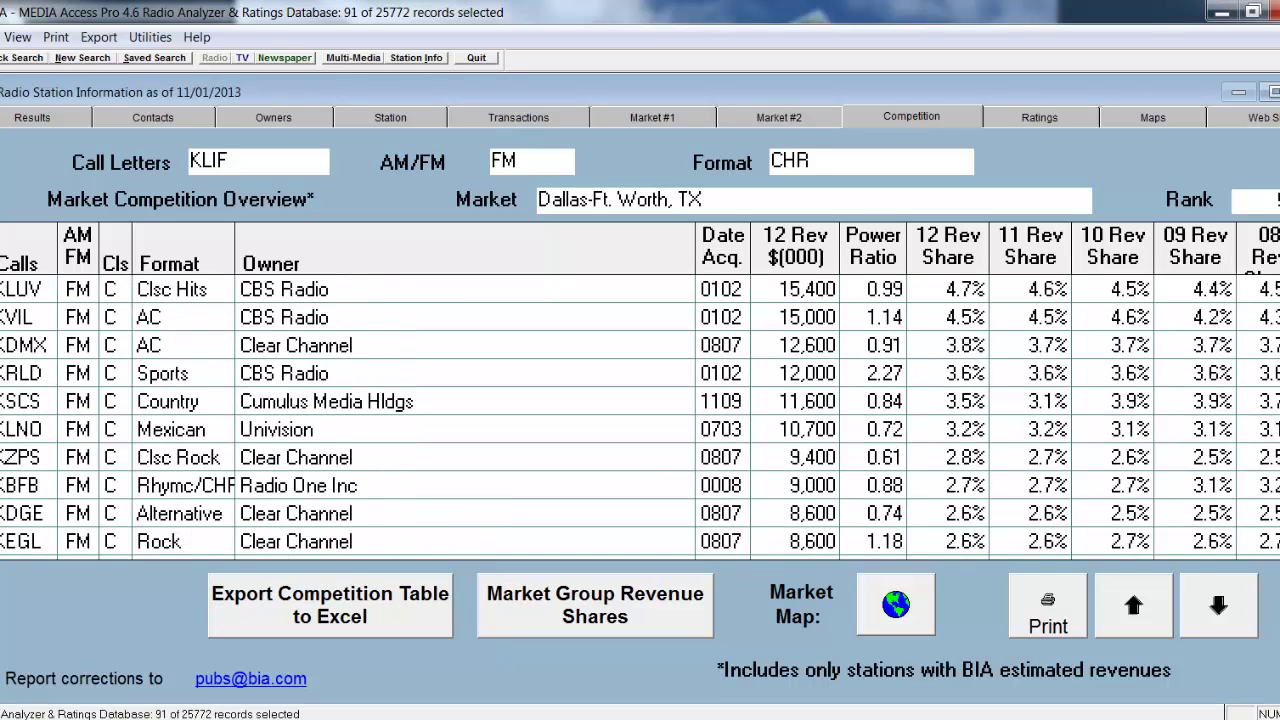
scroll(640, 415, down, 7)
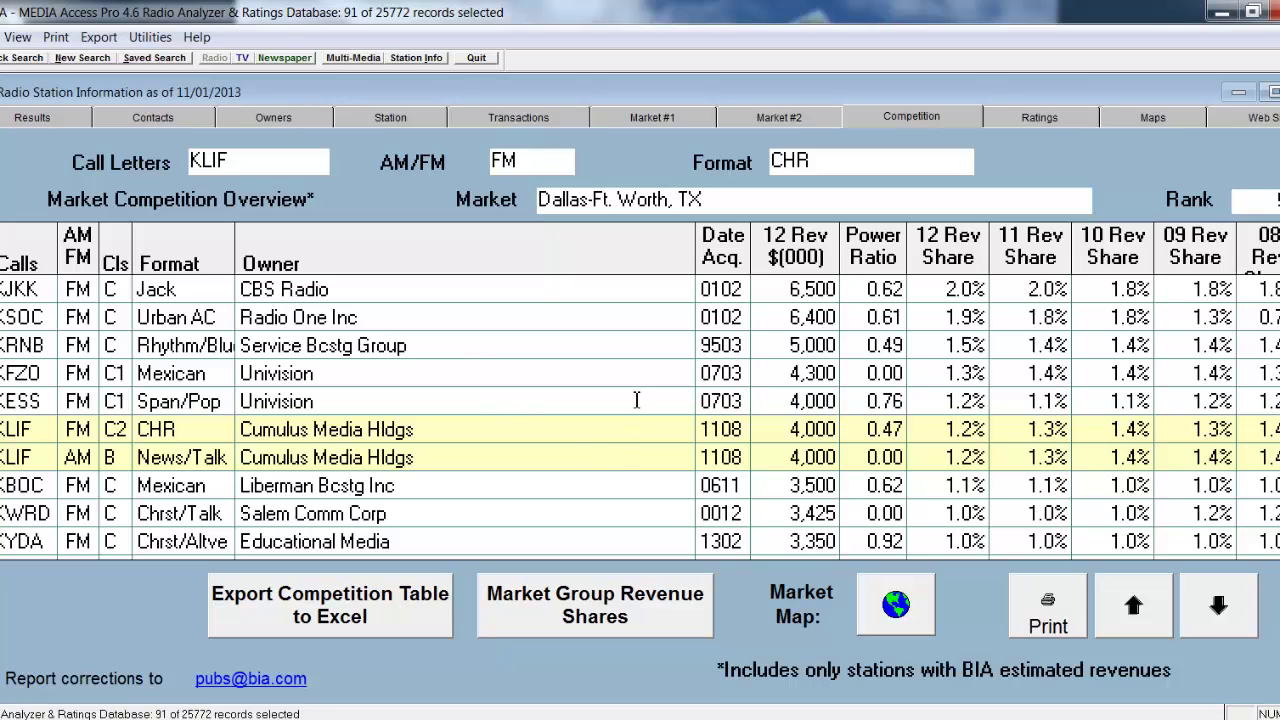
drag(760, 428, 862, 438)
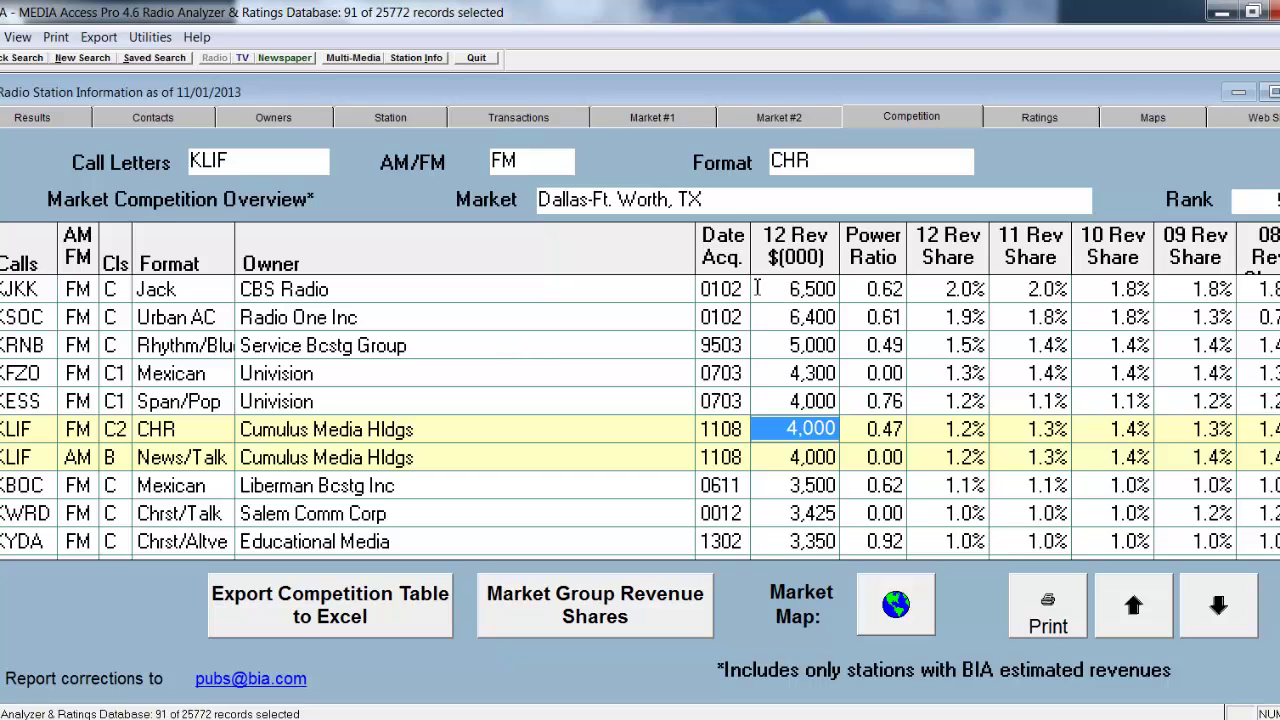
click(1040, 118)
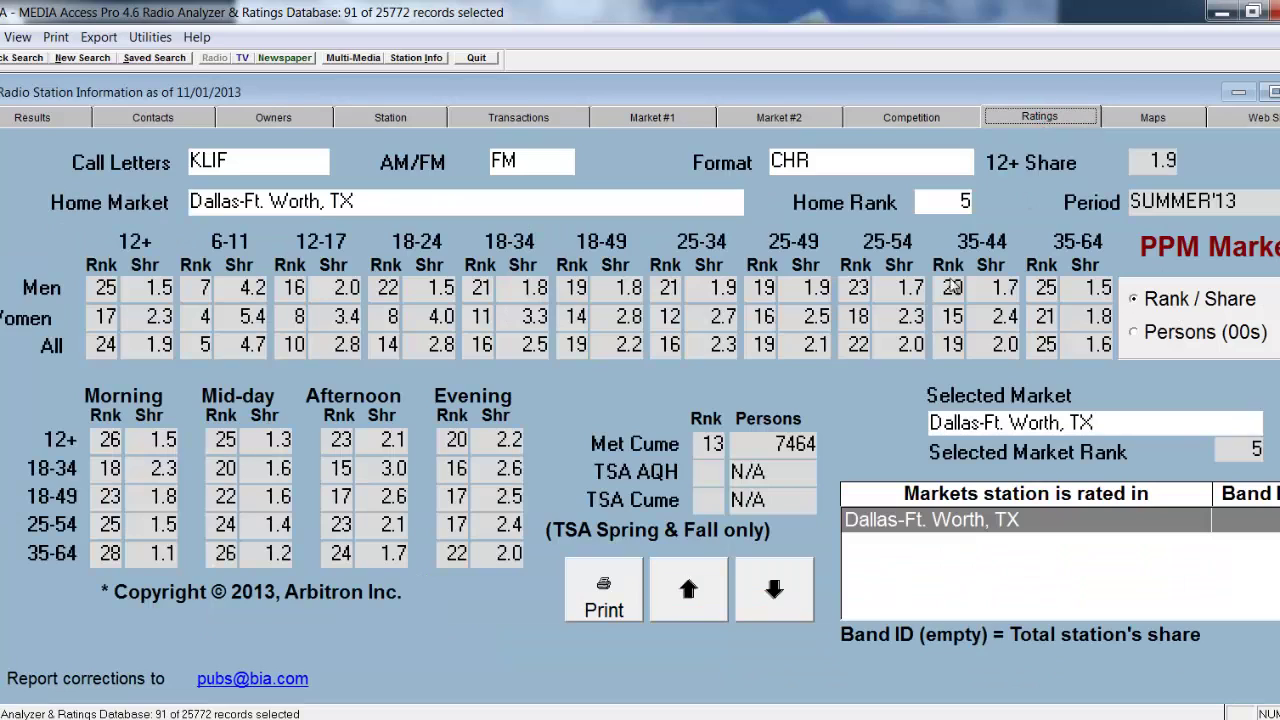
Step: Build a coverage map of selected stations for the Dallas-Ft. Worth, TX market
click(1143, 120)
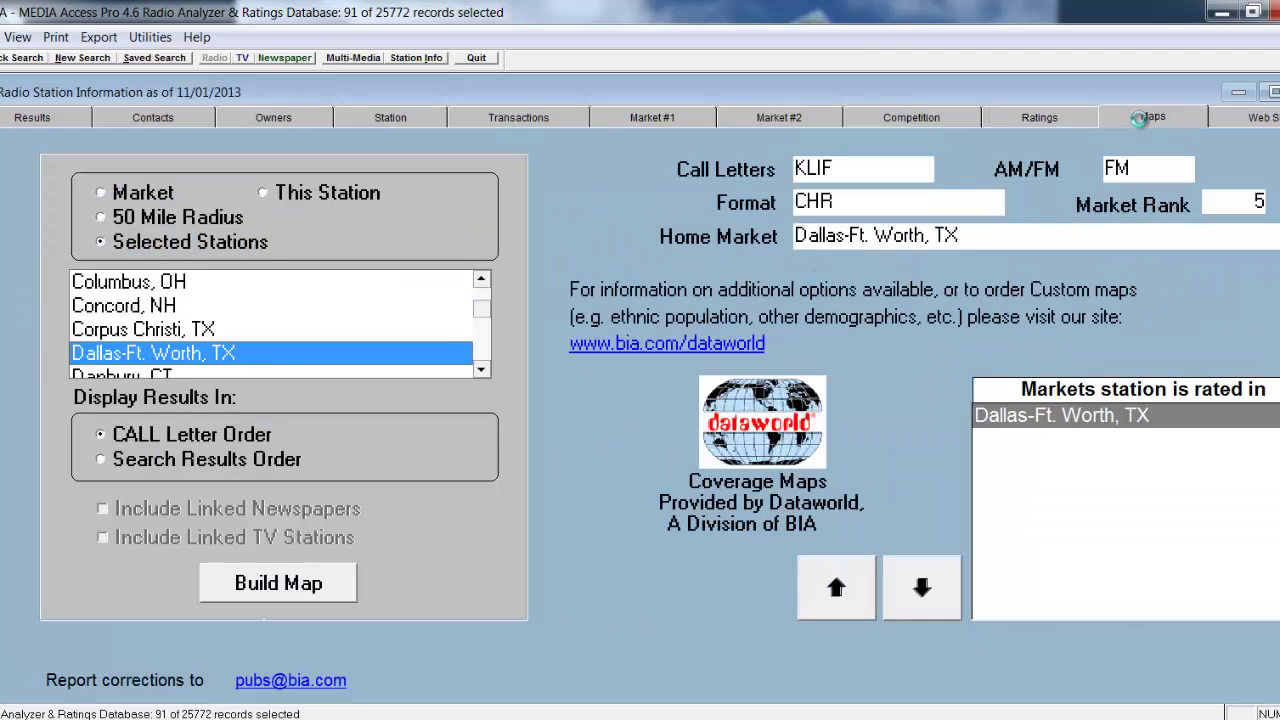
click(320, 582)
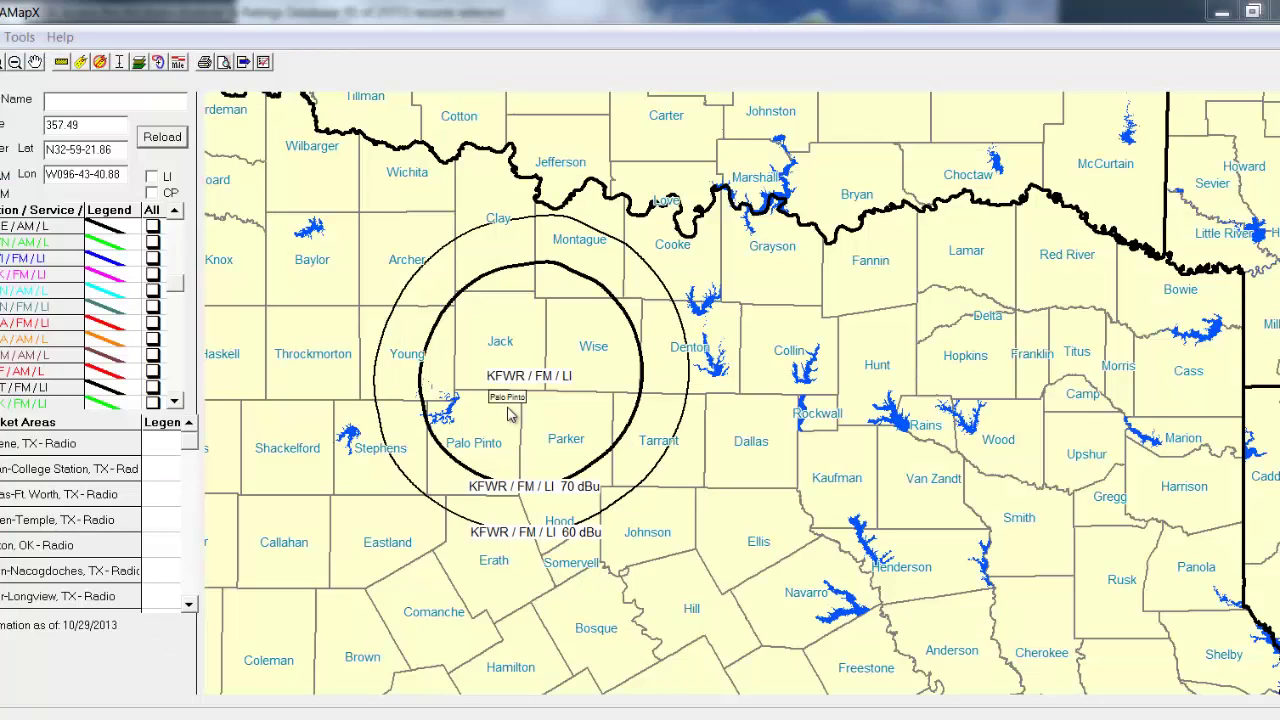
Step: Add KKDA's 70 and 60 dBu contours to the map and remove its label near Dallas
click(153, 324)
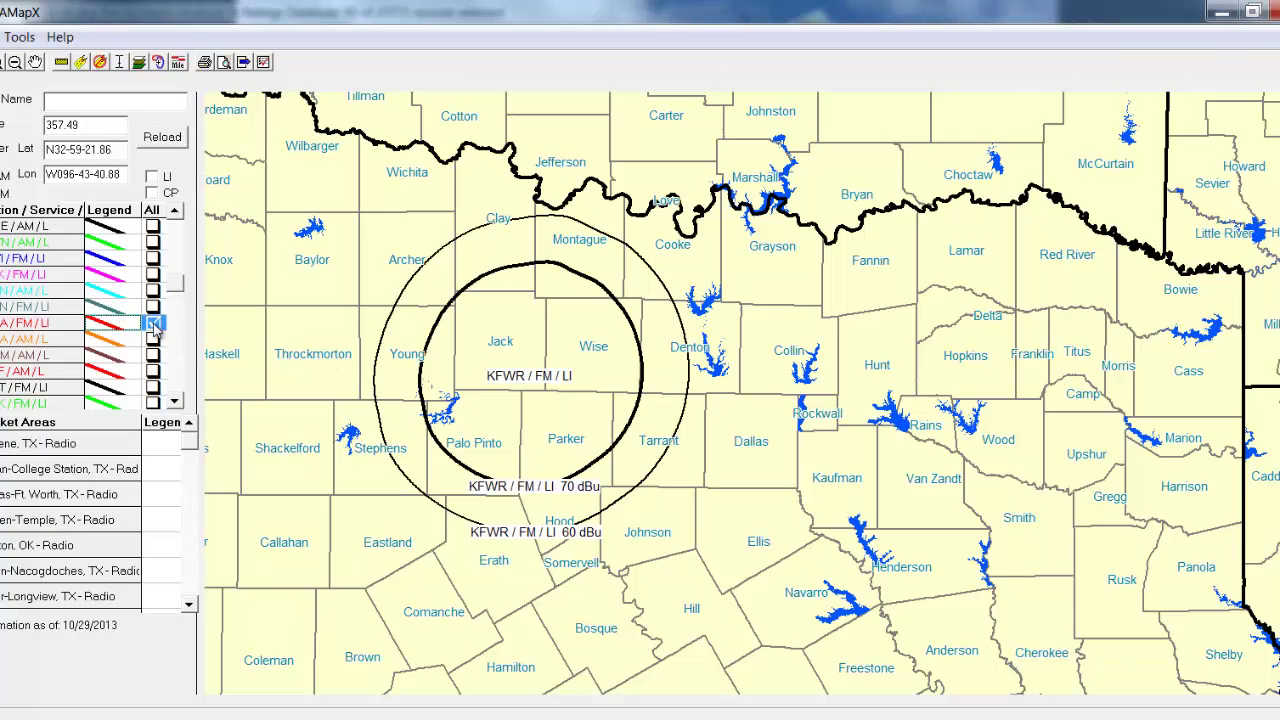
click(177, 143)
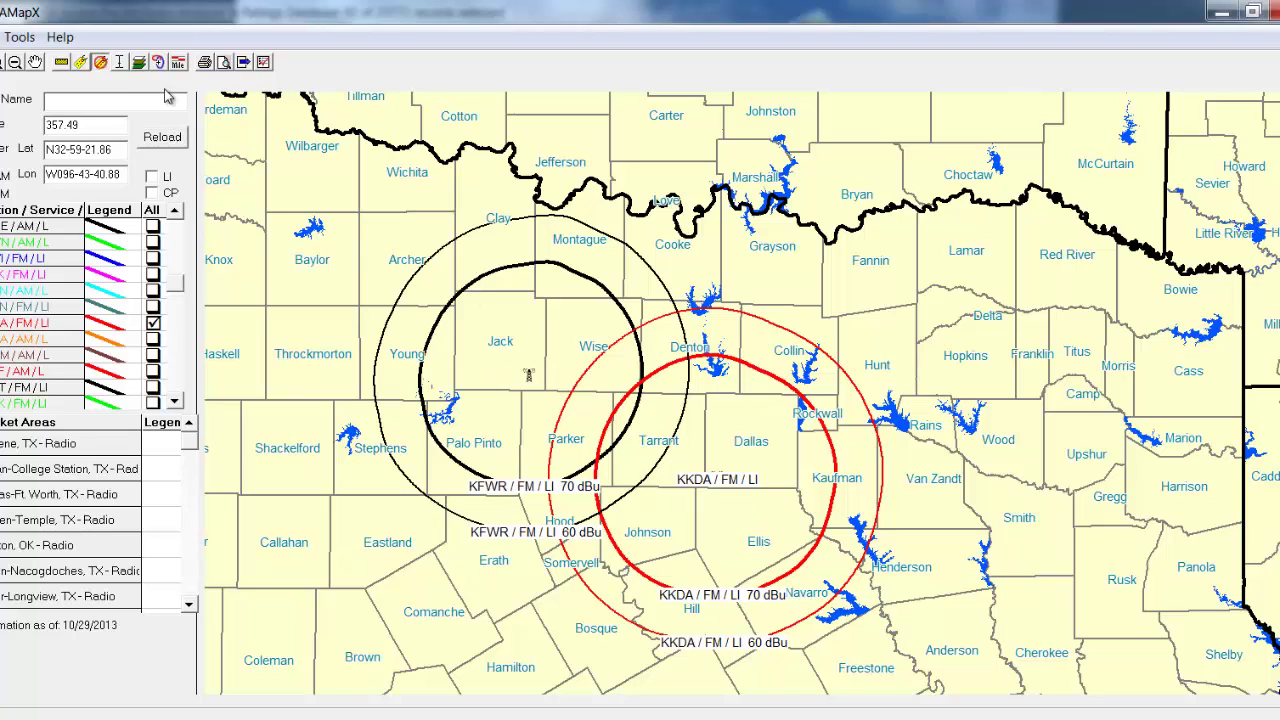
click(99, 63)
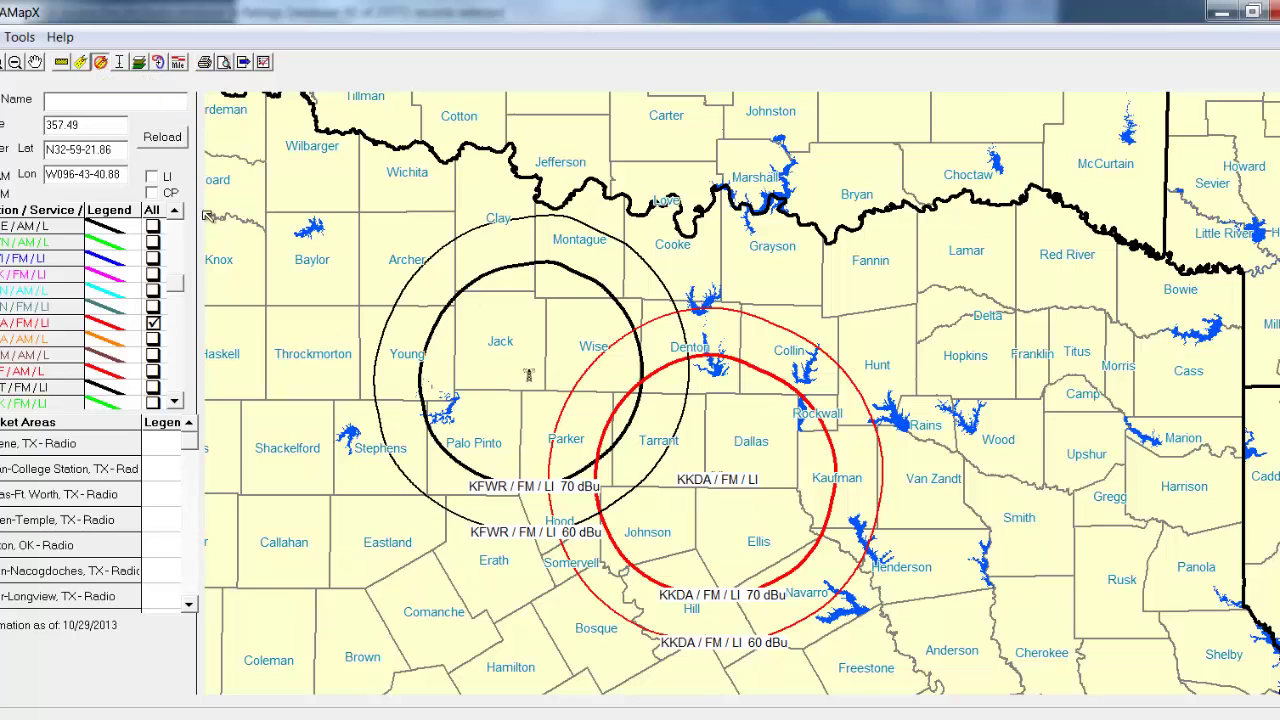
click(720, 482)
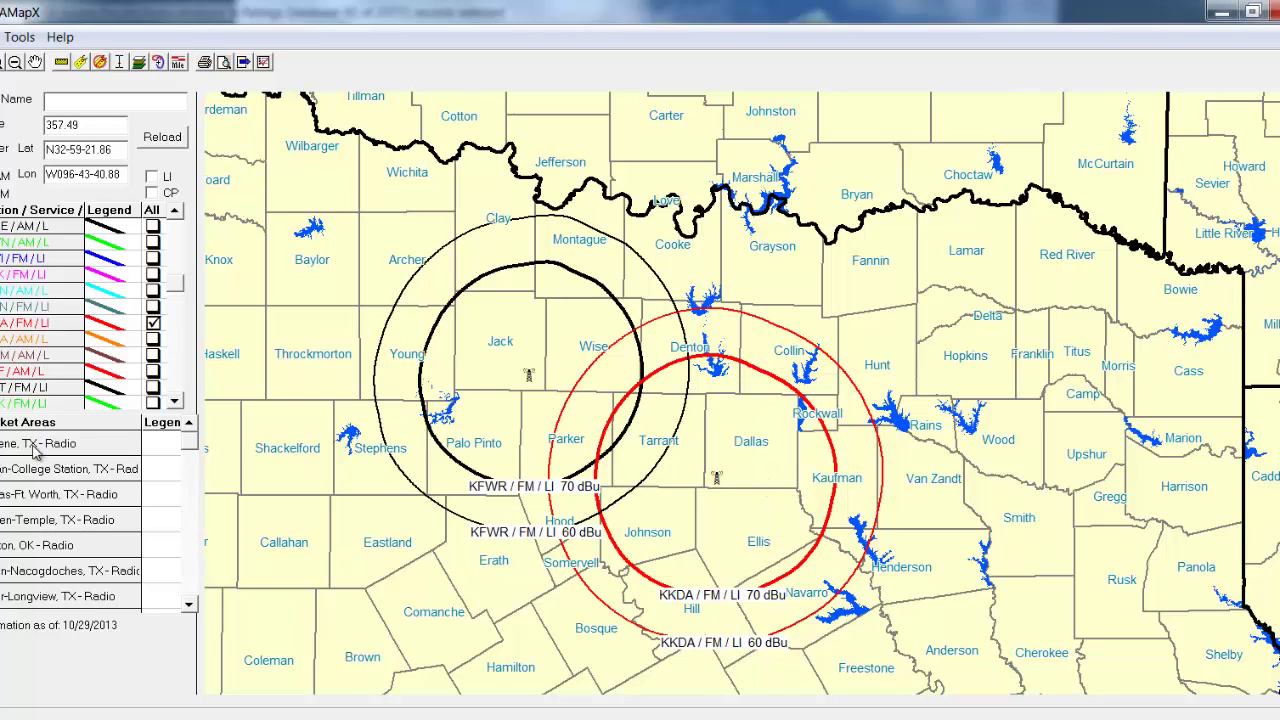
Step: Fill the Dallas-Ft. Worth market area counties with an orange diagonal hatch pattern
double_click(62, 500)
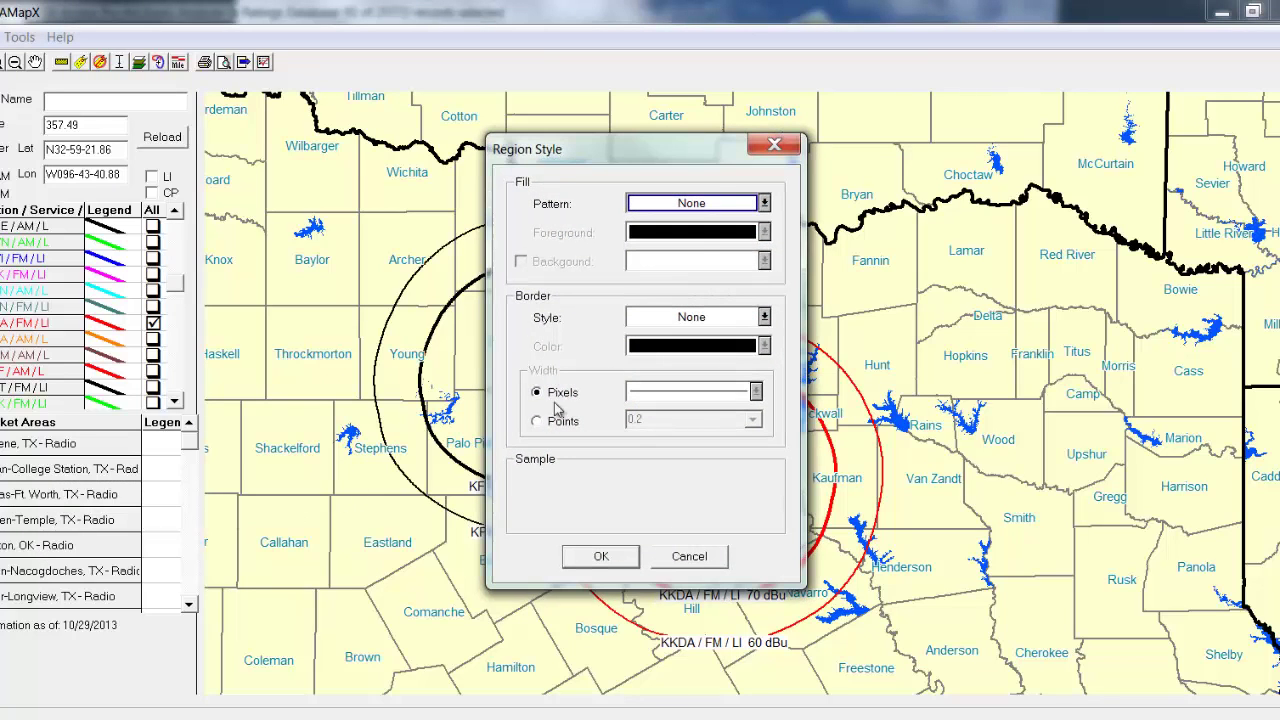
click(764, 203)
click(720, 226)
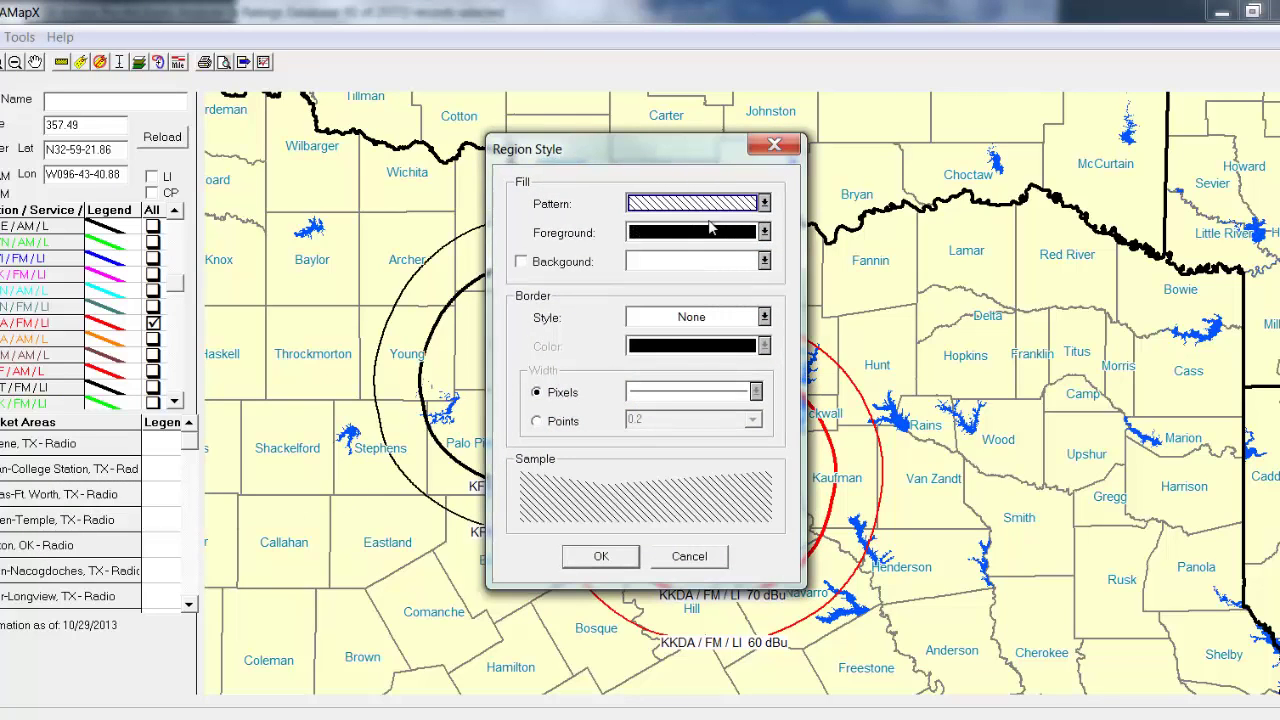
click(764, 232)
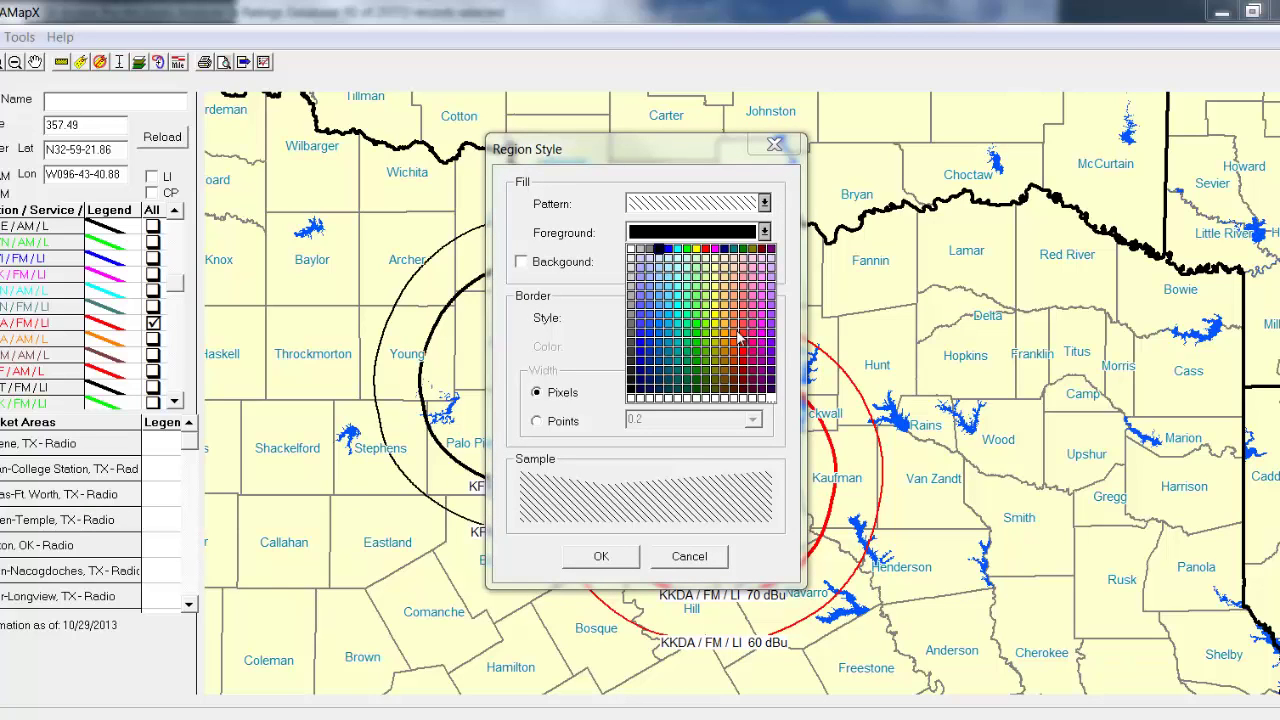
click(738, 340)
click(601, 556)
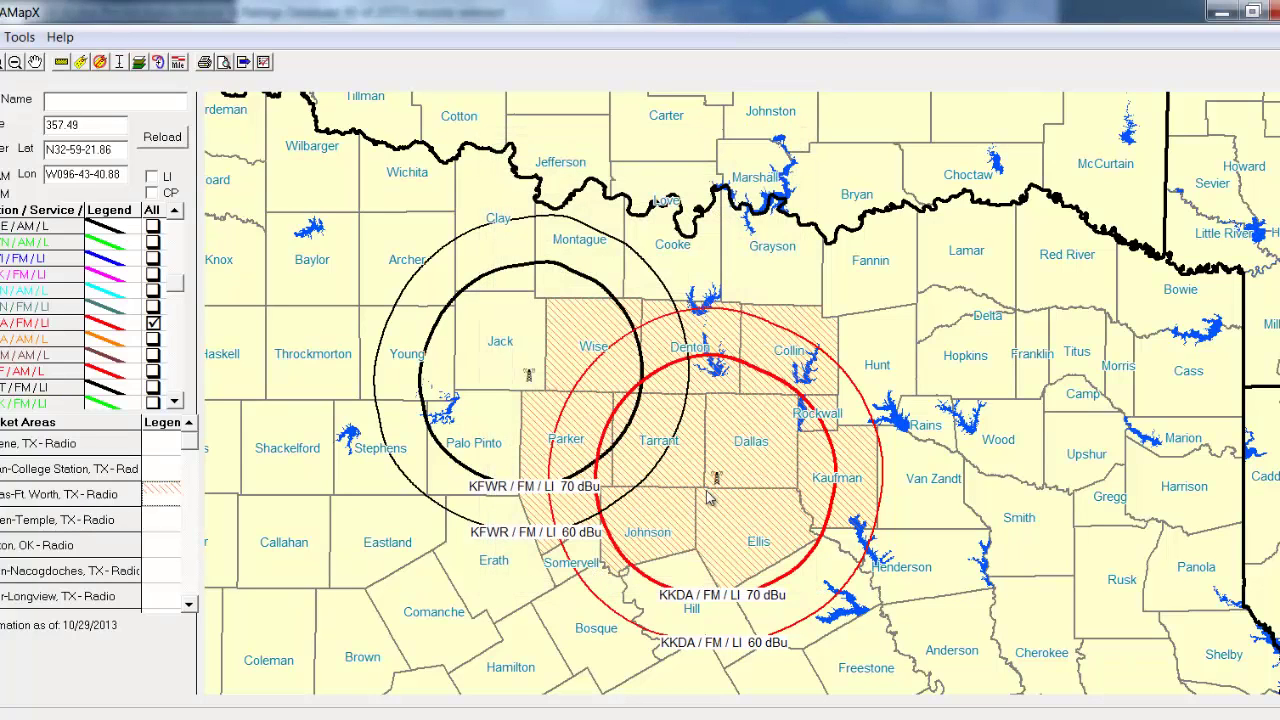